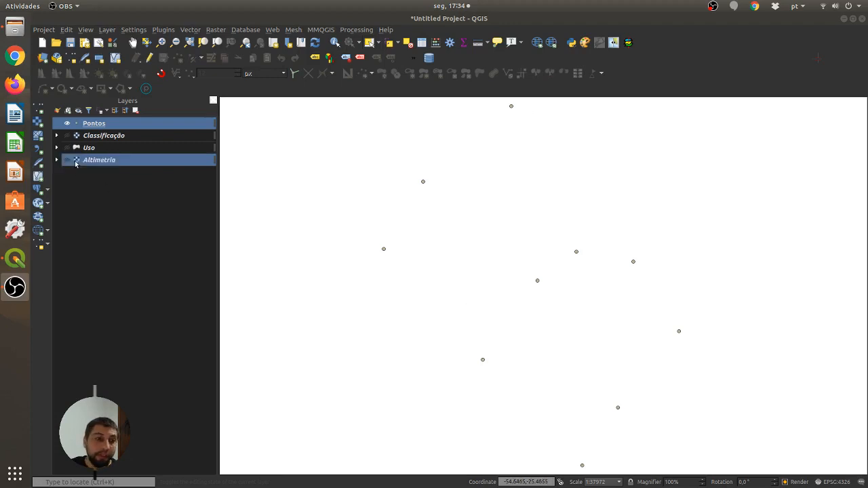
Examine the Pontos layer's attribute table with its records sorted by id, and close it
{"action": "right_click", "coordinate": [87, 124]}
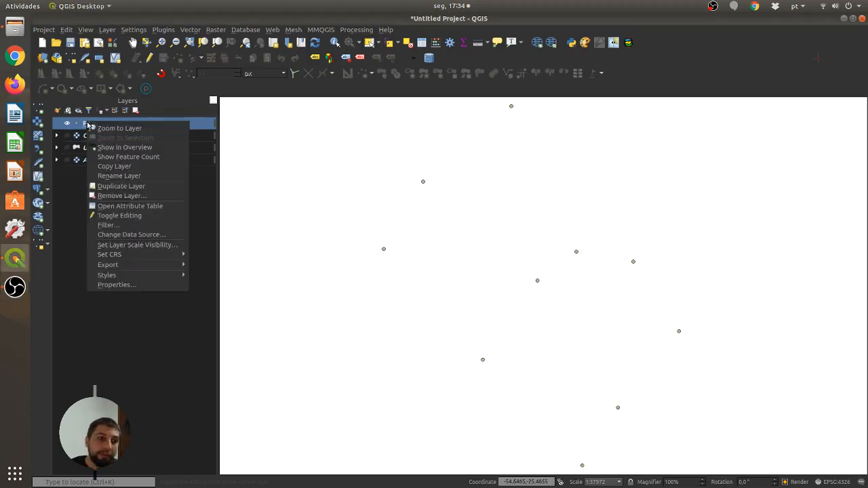
{"action": "left_click", "coordinate": [125, 206]}
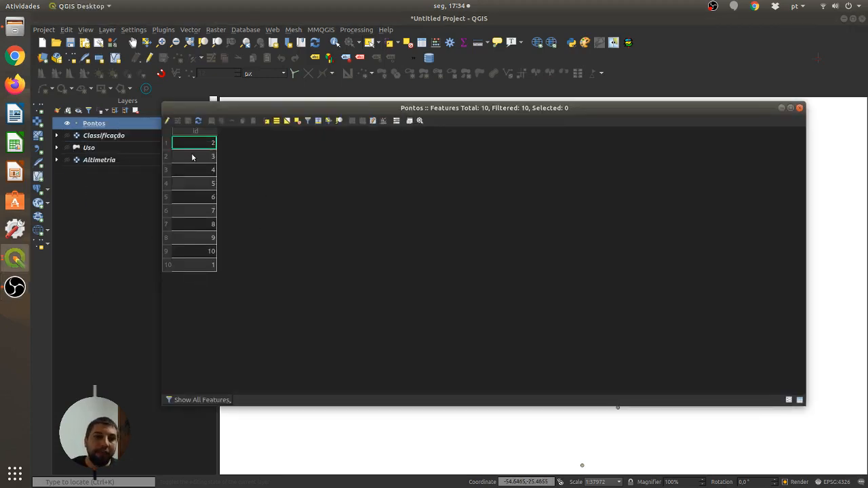
{"action": "left_click", "coordinate": [195, 132]}
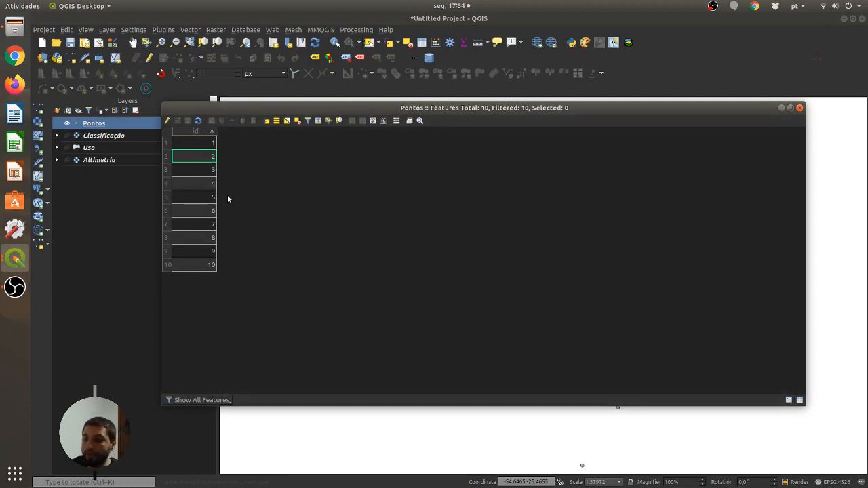
{"action": "left_click", "coordinate": [799, 107]}
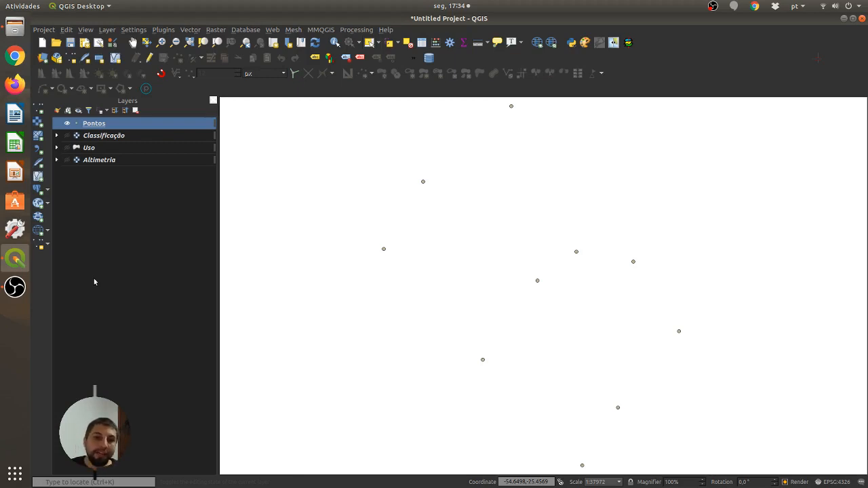
Show the Classificação raster briefly to examine its classes in the map and legend, and hide it again
{"action": "left_click", "coordinate": [68, 138], "text": "ctrl"}
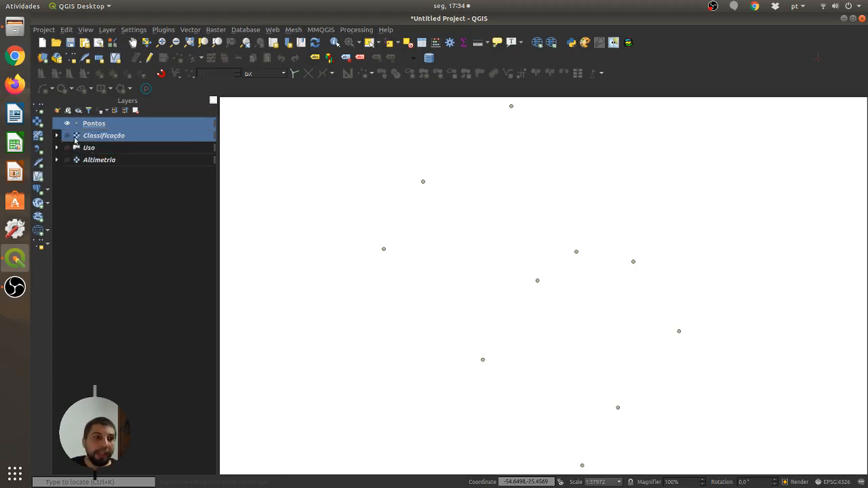
{"action": "left_click", "coordinate": [67, 137]}
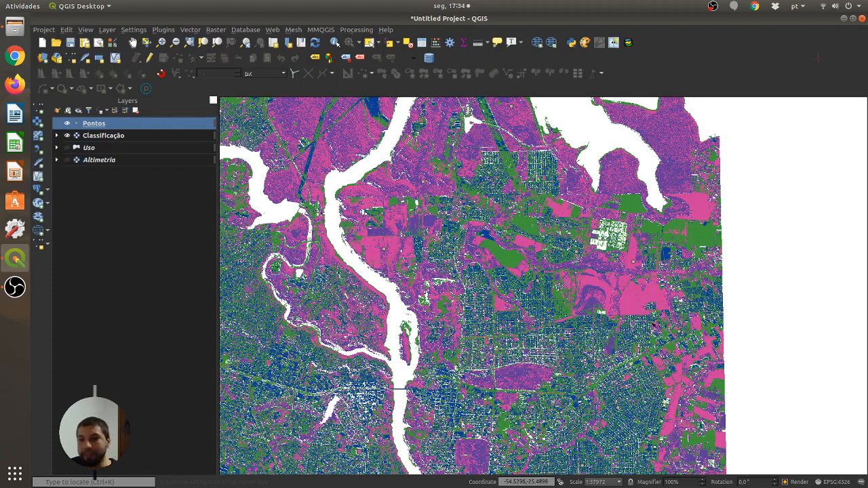
{"action": "left_click", "coordinate": [57, 136]}
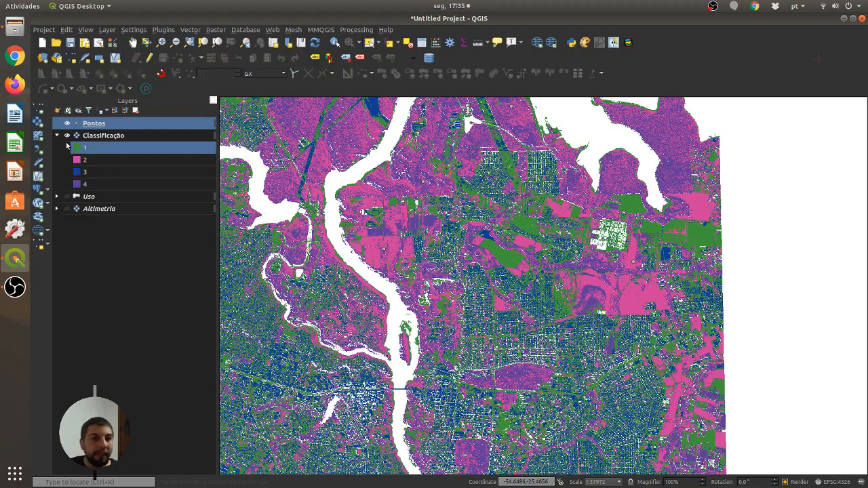
{"action": "left_click", "coordinate": [67, 135]}
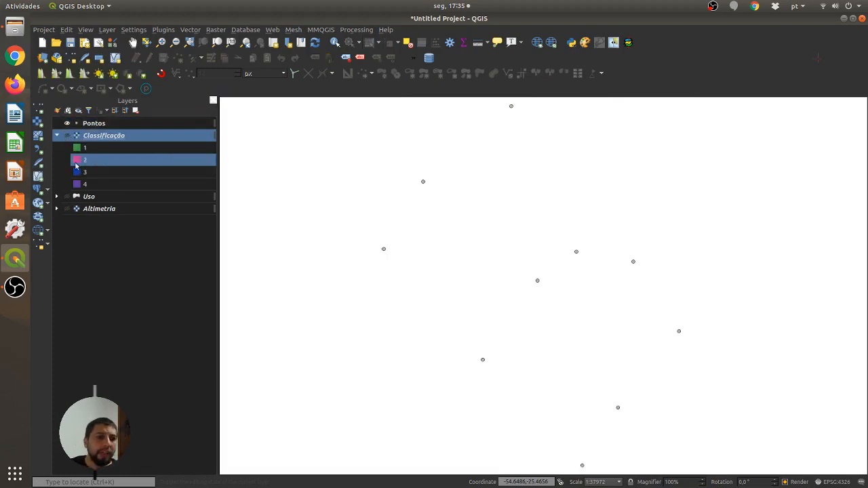
{"action": "left_click", "coordinate": [58, 136]}
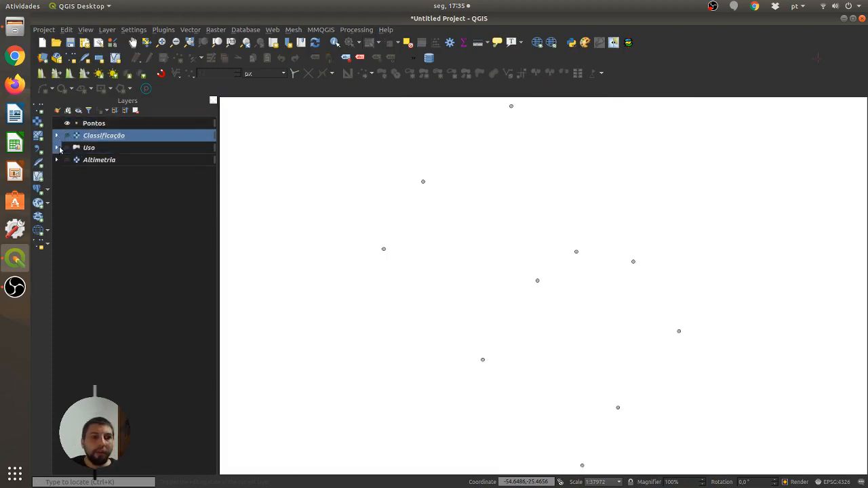
Show the Uso polygon layer briefly to examine its land-use categories, and hide and collapse it again
{"action": "left_click", "coordinate": [57, 148]}
{"action": "left_click", "coordinate": [66, 148]}
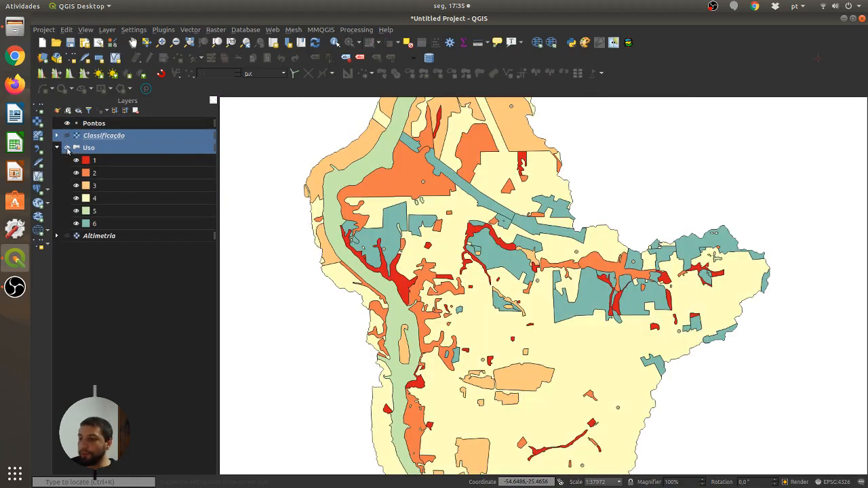
{"action": "left_click", "coordinate": [66, 148]}
{"action": "left_click", "coordinate": [57, 147]}
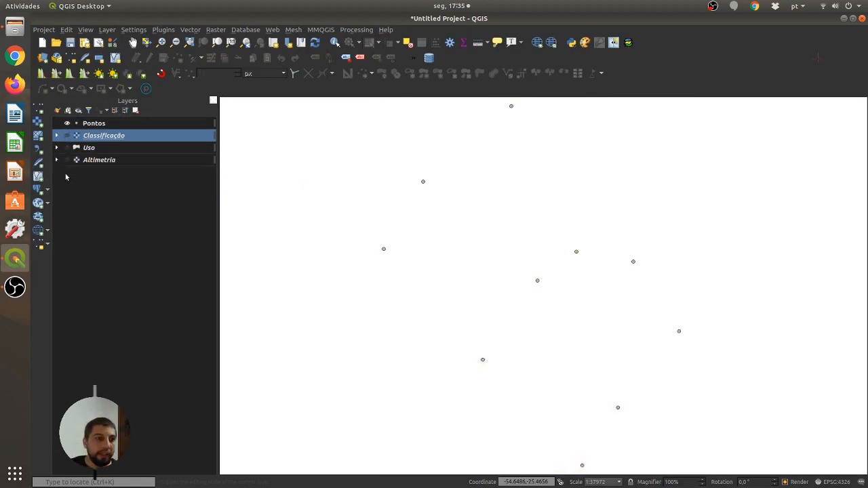
Show the Altimetria raster briefly to examine its elevation colour ramp, and hide and collapse it again
{"action": "left_click", "coordinate": [58, 160]}
{"action": "left_click", "coordinate": [66, 160]}
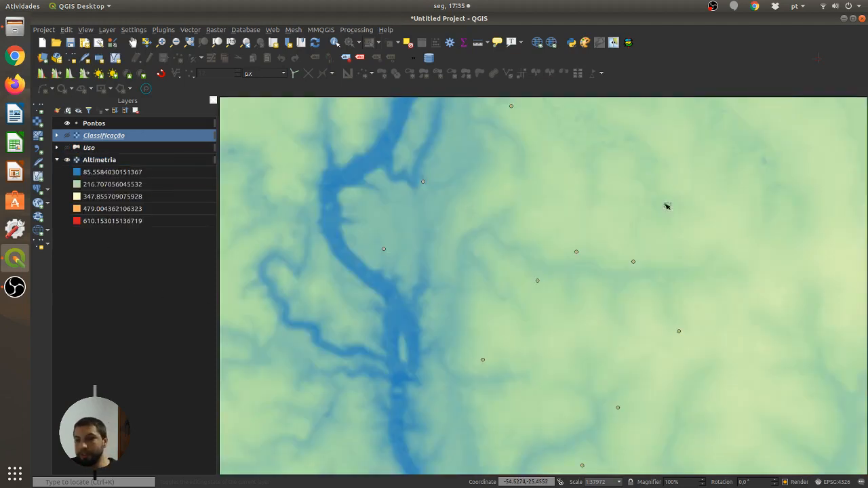
{"action": "left_click", "coordinate": [73, 161], "text": "ctrl"}
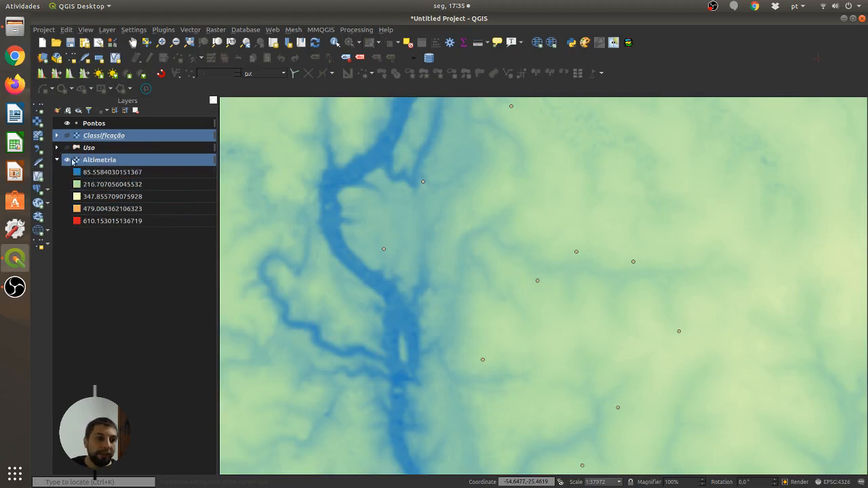
{"action": "left_click", "coordinate": [67, 160]}
{"action": "left_click", "coordinate": [57, 160]}
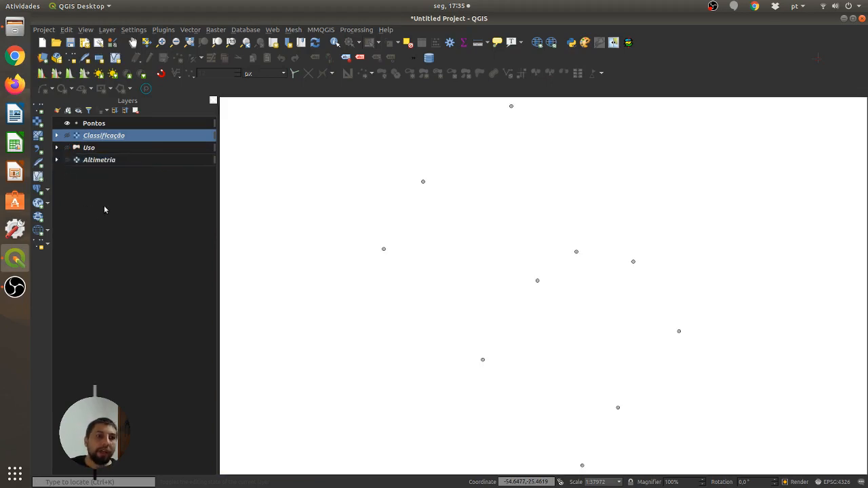
{"action": "left_click", "coordinate": [97, 147], "text": "ctrl"}
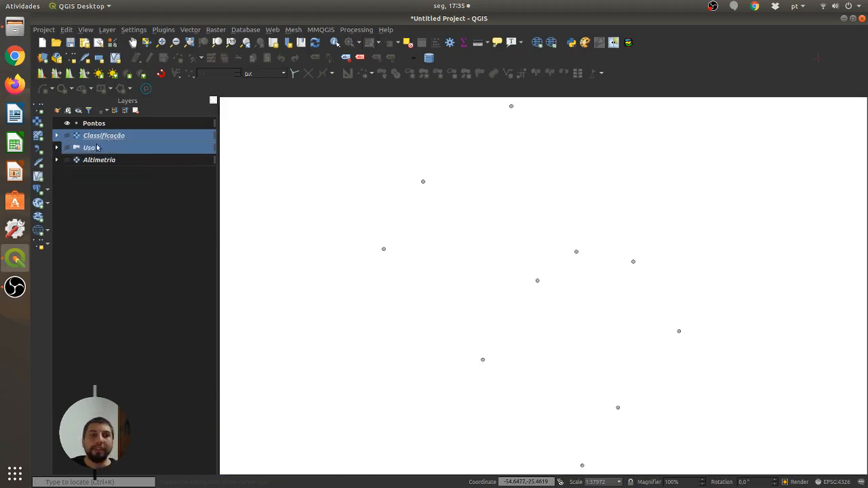
{"action": "left_click", "coordinate": [96, 150], "text": "ctrl"}
{"action": "left_click", "coordinate": [100, 161], "text": "ctrl"}
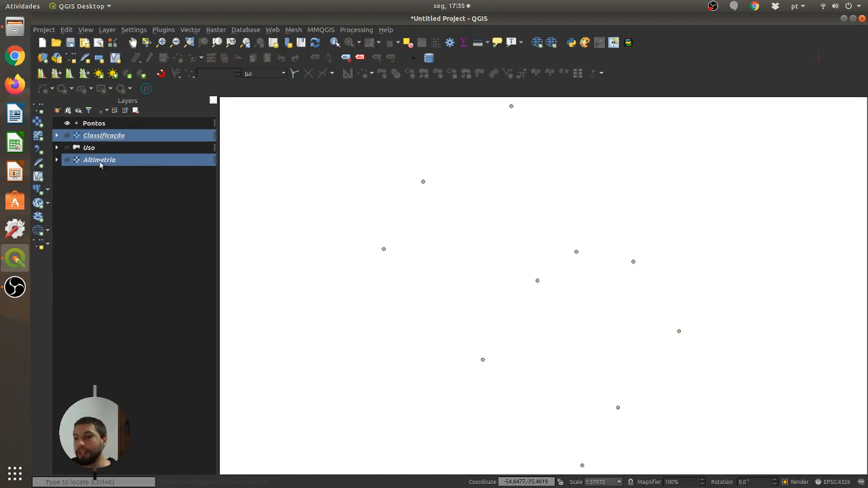
{"action": "left_click", "coordinate": [107, 139]}
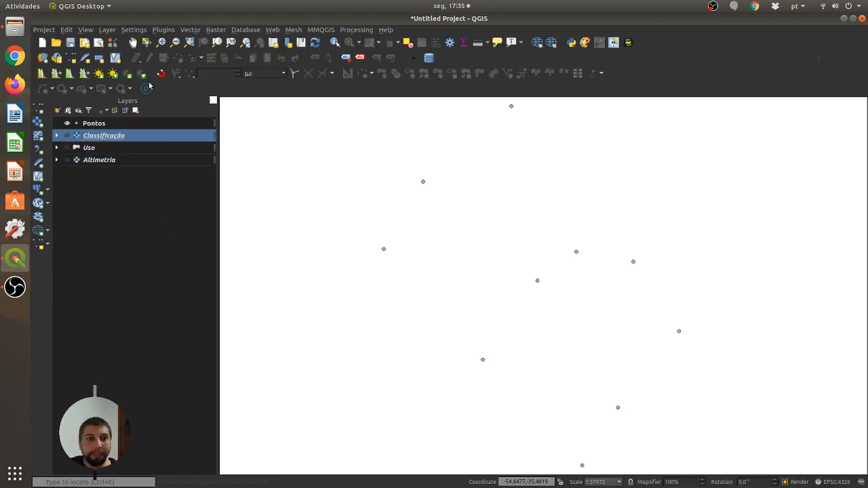
Search the installed plugins for "point", view the Point sampling tool's description, and close the plugin manager
{"action": "left_click", "coordinate": [164, 30]}
{"action": "left_click", "coordinate": [170, 41]}
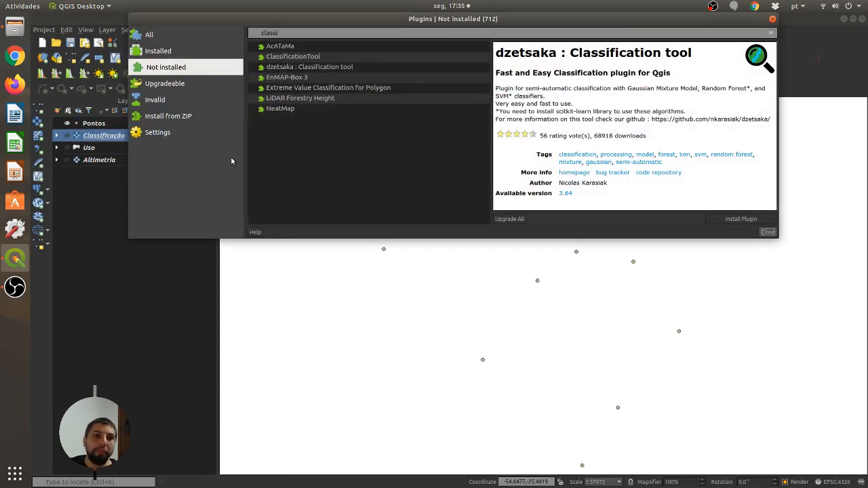
{"action": "left_click", "coordinate": [284, 33]}
{"action": "double_click", "coordinate": [284, 32]}
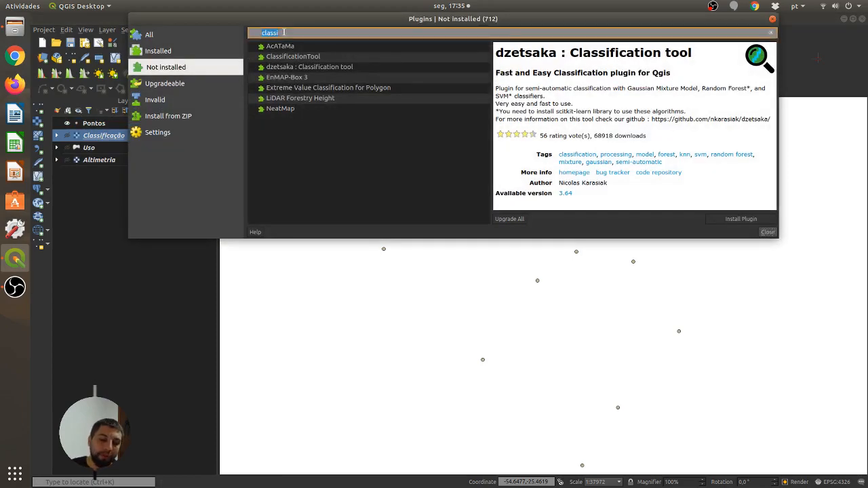
{"action": "type", "text": "point"}
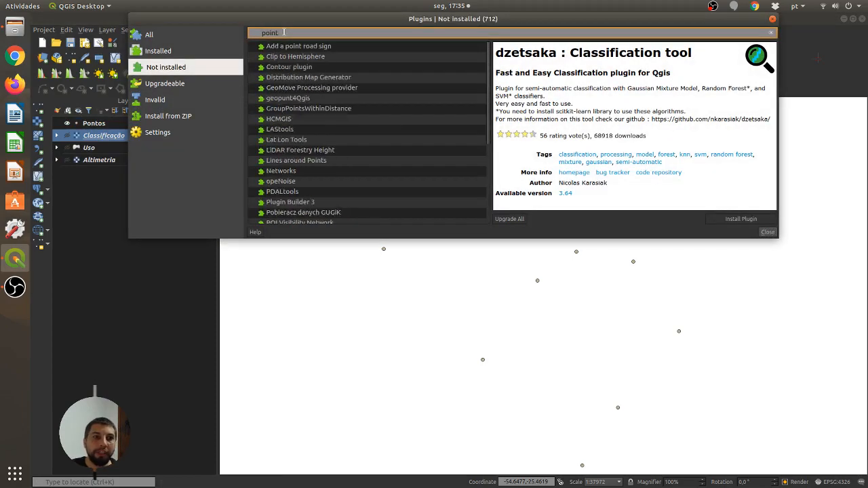
{"action": "left_click", "coordinate": [167, 51]}
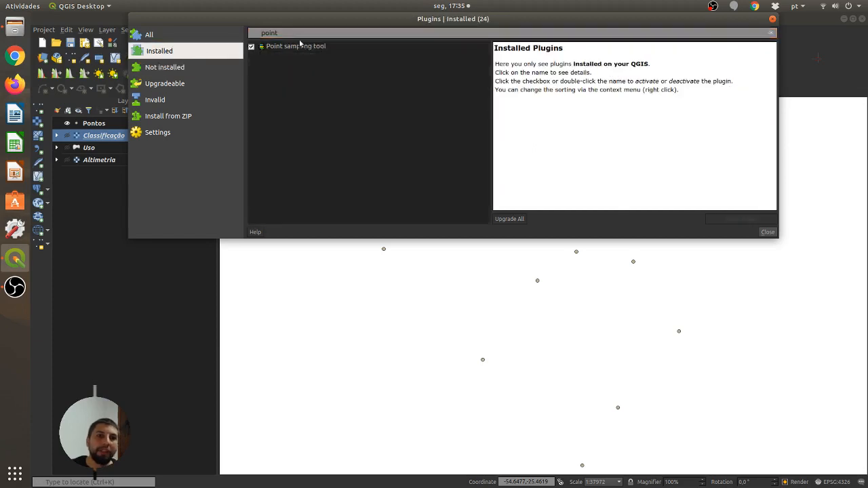
{"action": "left_click", "coordinate": [304, 47]}
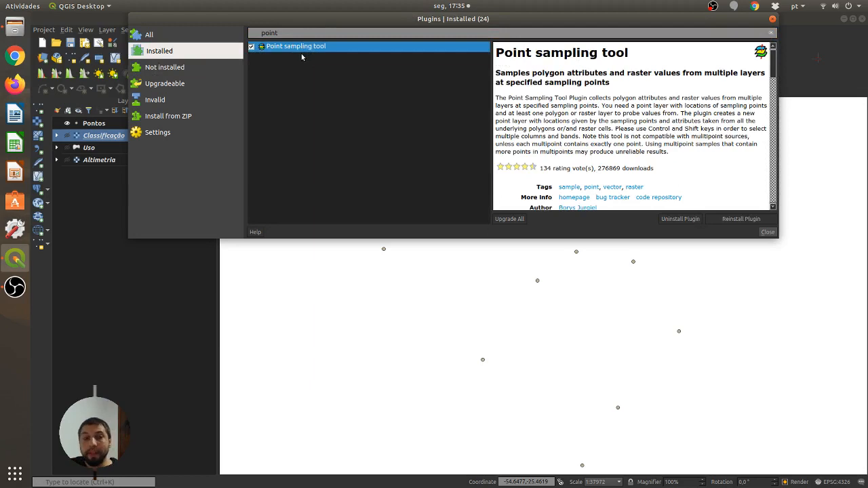
{"action": "left_click", "coordinate": [767, 233]}
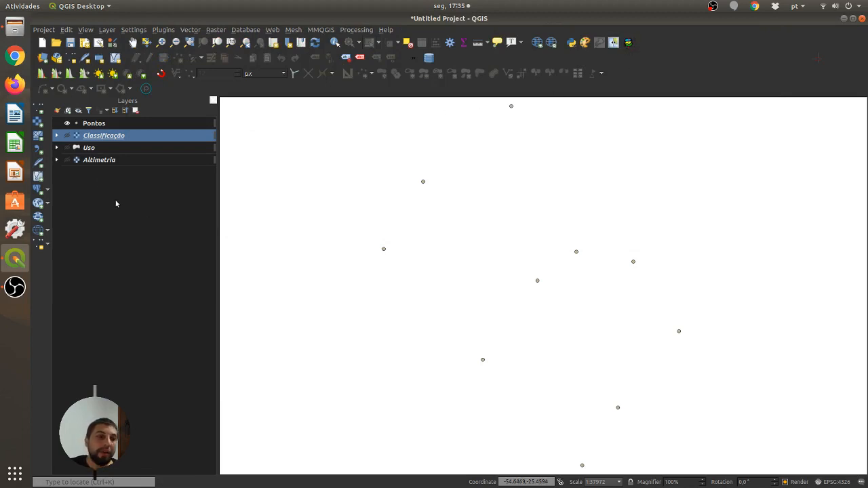
Make the Classificação, Uso and Altimetria layers visible together on the map
{"action": "left_click", "coordinate": [67, 137]}
{"action": "left_click", "coordinate": [67, 148]}
{"action": "left_click", "coordinate": [68, 160]}
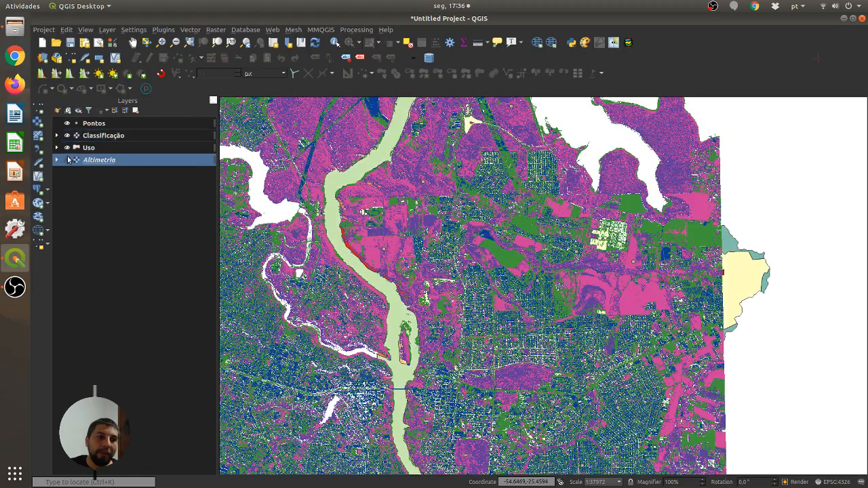
{"action": "left_click", "coordinate": [67, 159]}
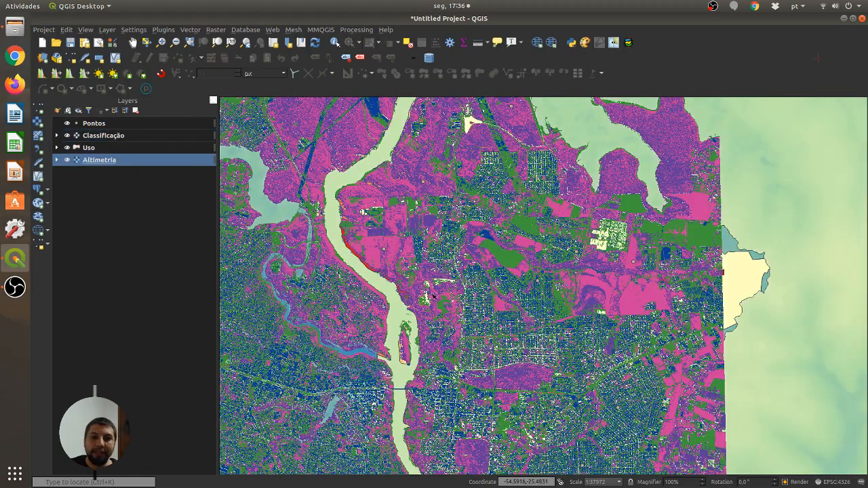
{"action": "scroll", "coordinate": [433, 291], "scroll_direction": "down", "scroll_amount": 1}
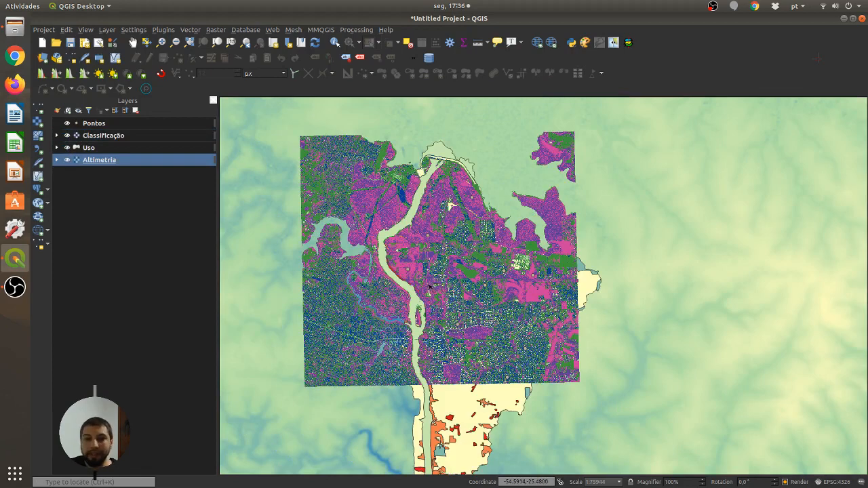
{"action": "left_click_drag", "start_coordinate": [428, 284], "coordinate": [457, 283]}
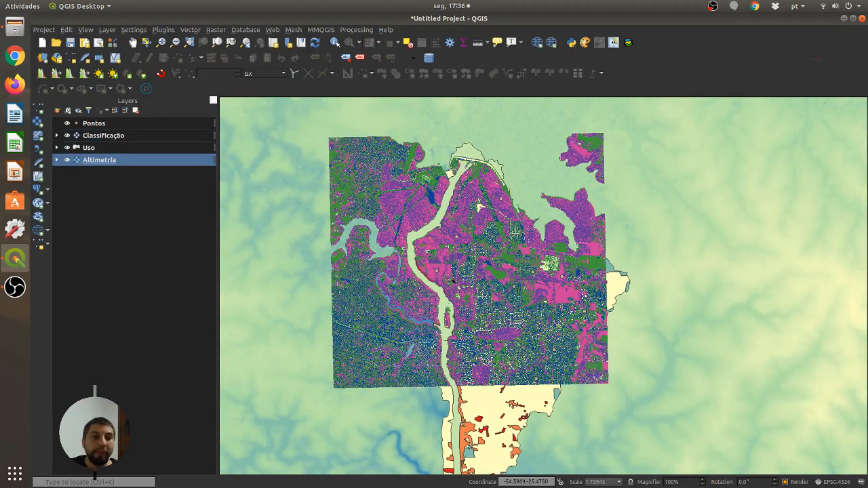
In the Point Sampling Tool, select Uso : tipo, Classificação : Band 1 and Altimetria : Band 1 as the value sources for Pontos
{"action": "left_click", "coordinate": [628, 43]}
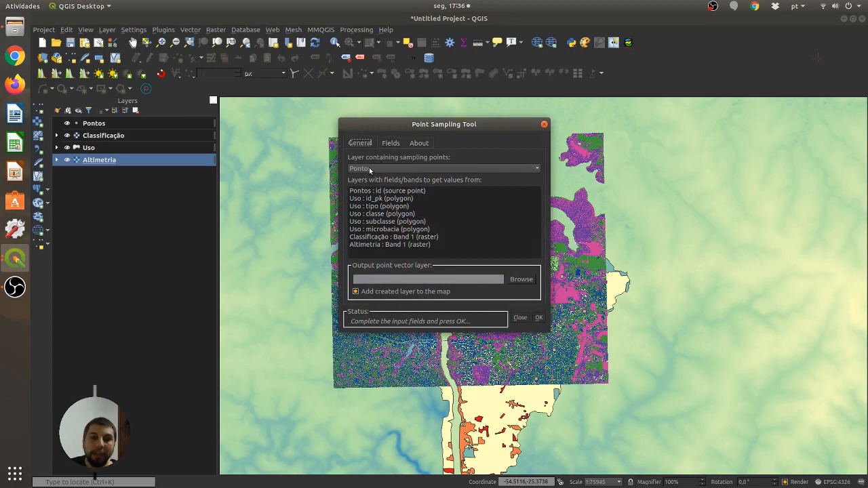
{"action": "left_click", "coordinate": [431, 206]}
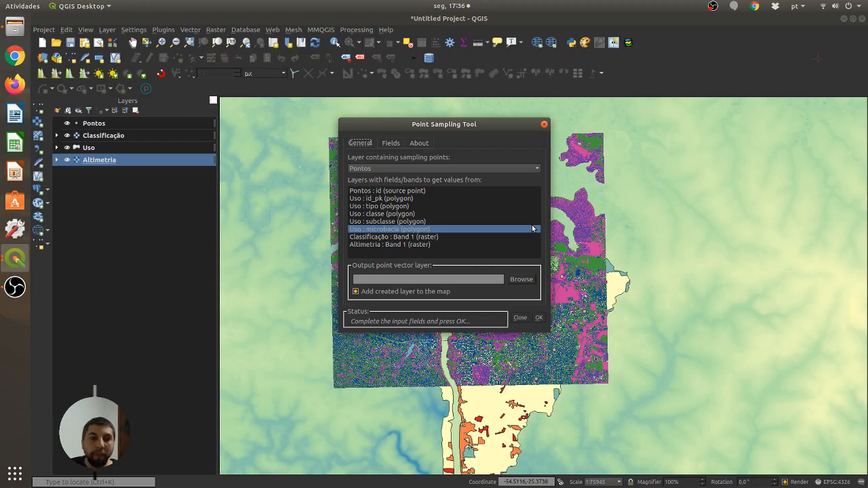
{"action": "left_click", "coordinate": [371, 207]}
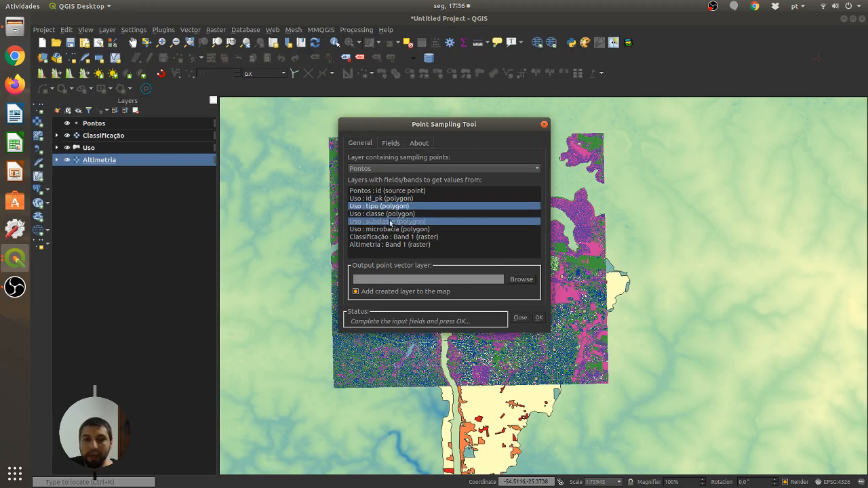
{"action": "left_click", "coordinate": [418, 245], "text": "ctrl"}
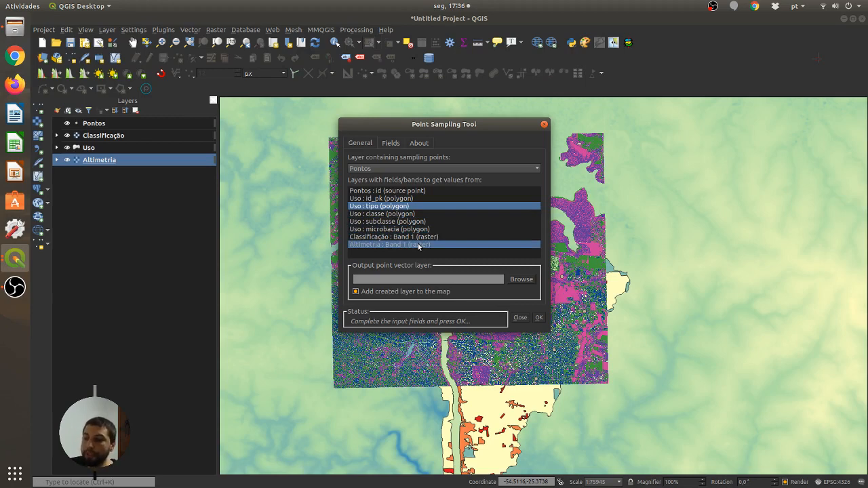
{"action": "left_click", "coordinate": [377, 241], "text": "ctrl"}
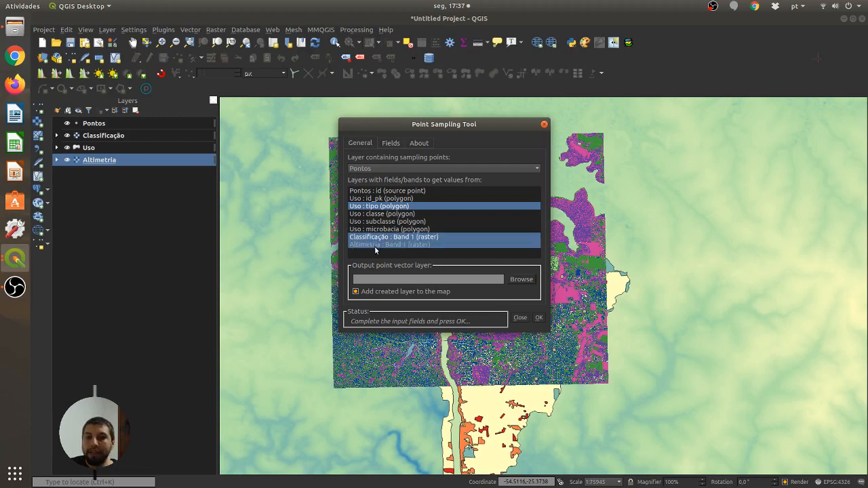
{"action": "left_click", "coordinate": [376, 244], "text": "ctrl"}
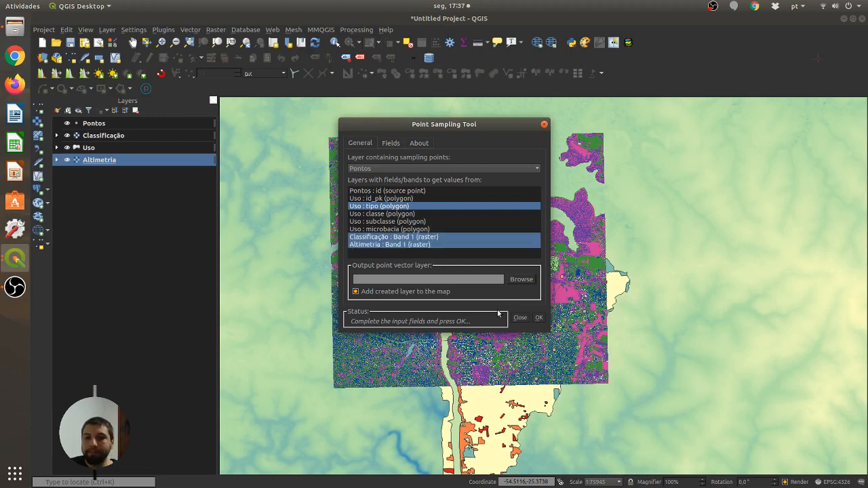
Set the output point layer to the existing shapefile sampling.shp in the Downloads/teste folder
{"action": "left_click", "coordinate": [517, 281]}
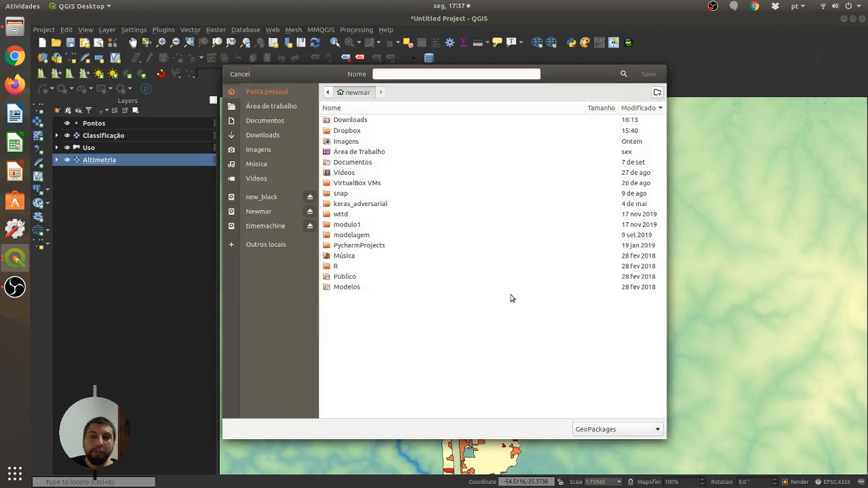
{"action": "double_click", "coordinate": [343, 122]}
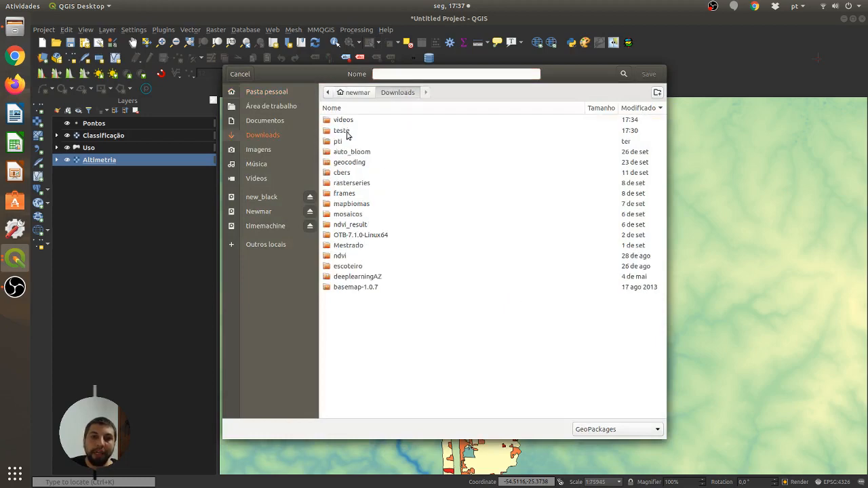
{"action": "double_click", "coordinate": [344, 131]}
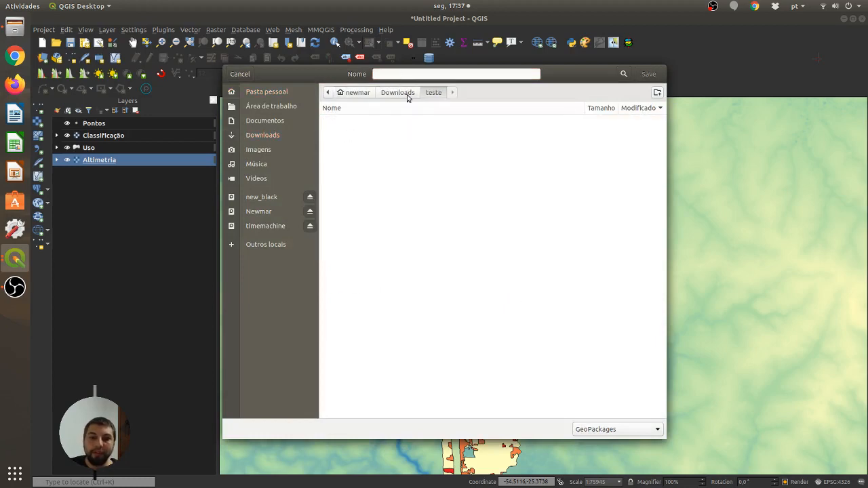
{"action": "left_click", "coordinate": [605, 429]}
{"action": "left_click", "coordinate": [602, 454]}
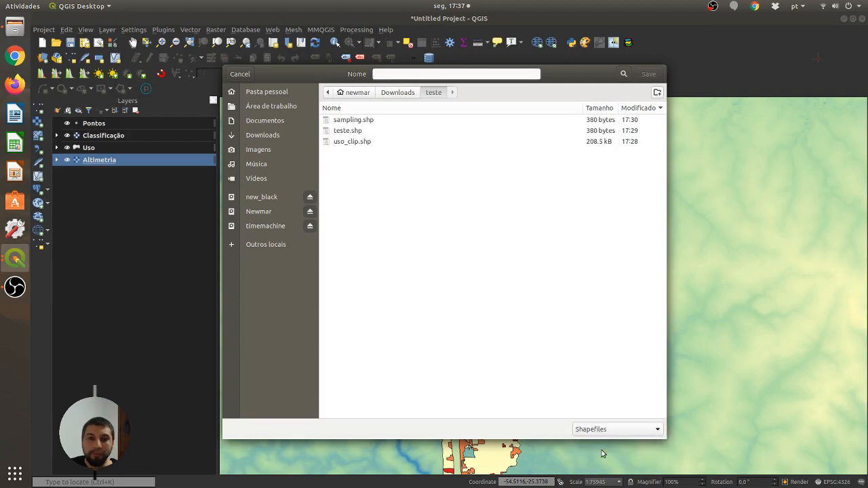
{"action": "left_click", "coordinate": [360, 122]}
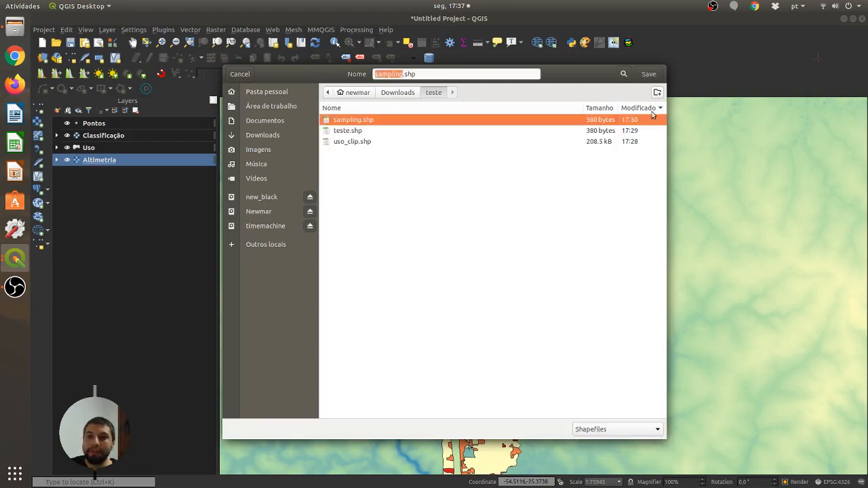
{"action": "left_click", "coordinate": [648, 74]}
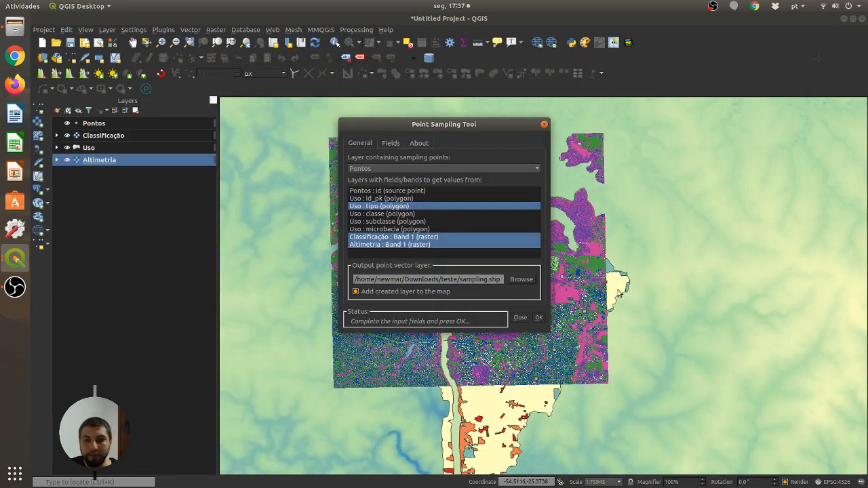
Run the point sampling, overwriting the existing sampling.shp, and close the tool
{"action": "left_click", "coordinate": [539, 318]}
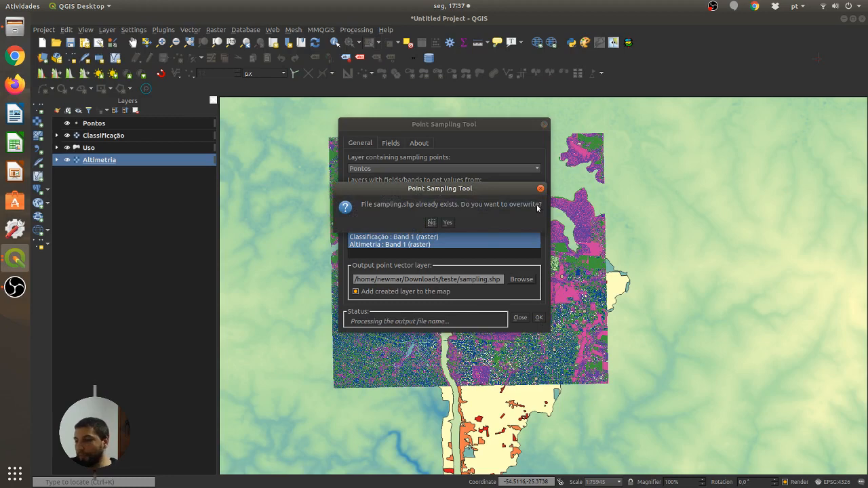
{"action": "left_click", "coordinate": [448, 223]}
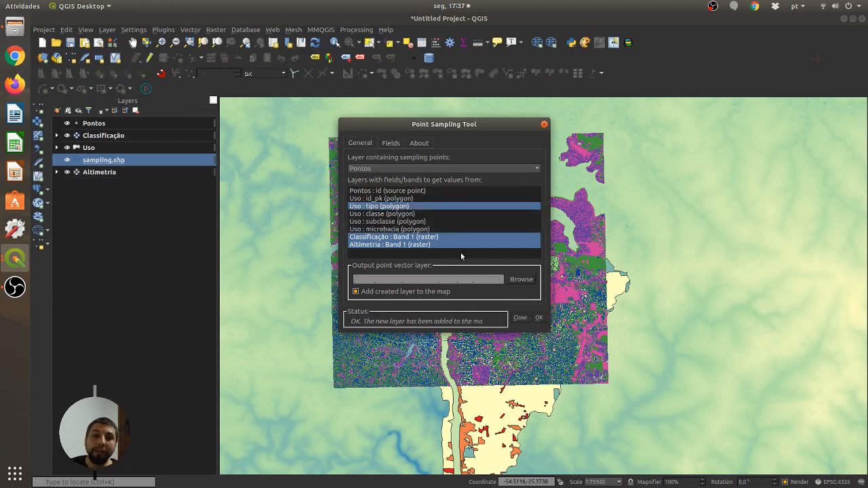
{"action": "left_click", "coordinate": [520, 318]}
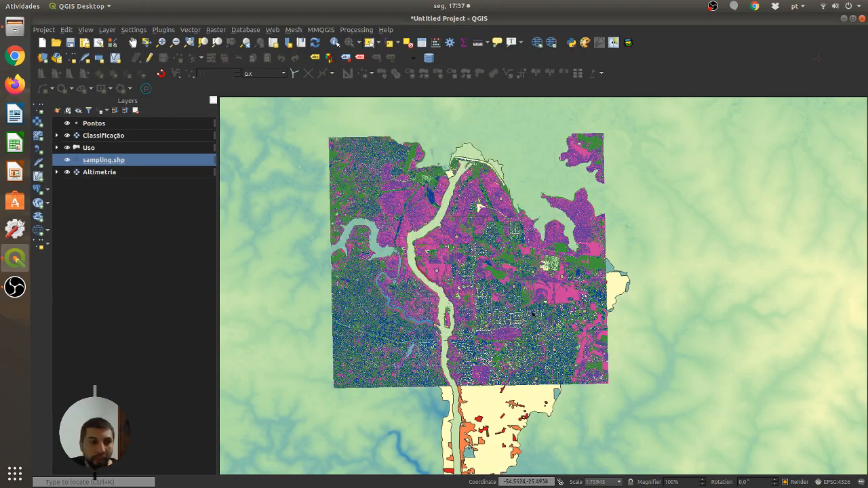
Move the sampling.shp layer above Pontos and hide the Pontos, Classificação, Uso and Altimetria layers
{"action": "left_click_drag", "start_coordinate": [96, 162], "coordinate": [96, 122]}
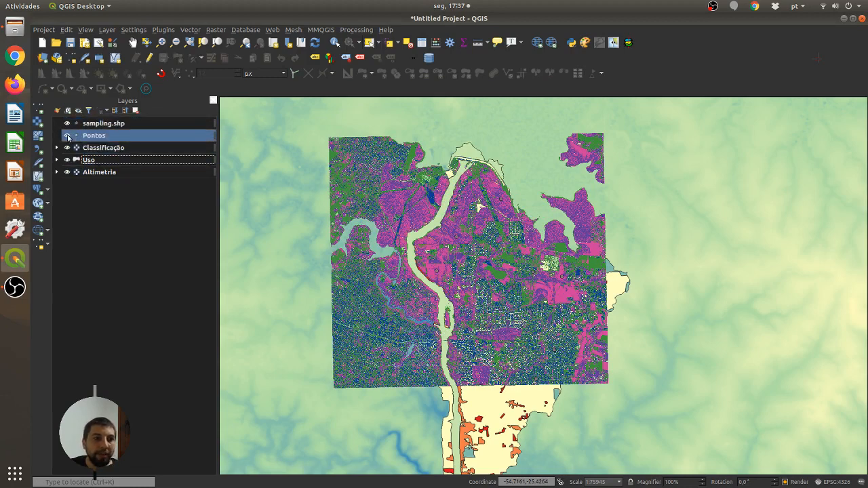
{"action": "left_click", "coordinate": [67, 136]}
{"action": "left_click", "coordinate": [69, 148]}
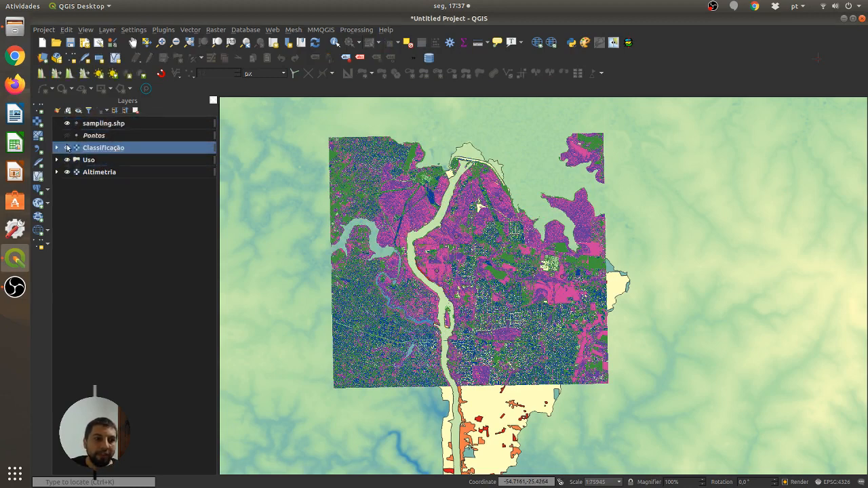
{"action": "left_click", "coordinate": [67, 147]}
{"action": "left_click", "coordinate": [67, 159]}
{"action": "left_click", "coordinate": [67, 173]}
{"action": "left_click", "coordinate": [67, 173]}
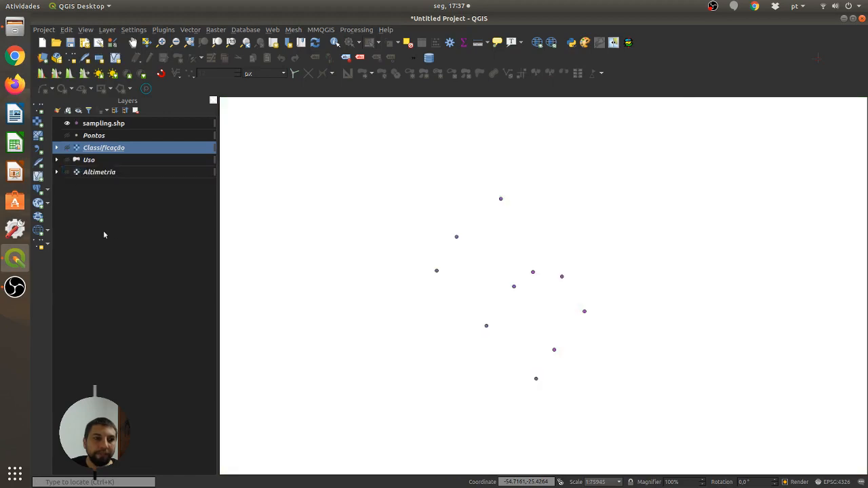
Open the attribute table of sampling.shp and sort its records in ascending order by tipo
{"action": "left_click", "coordinate": [97, 125], "text": "ctrl"}
{"action": "right_click", "coordinate": [97, 127]}
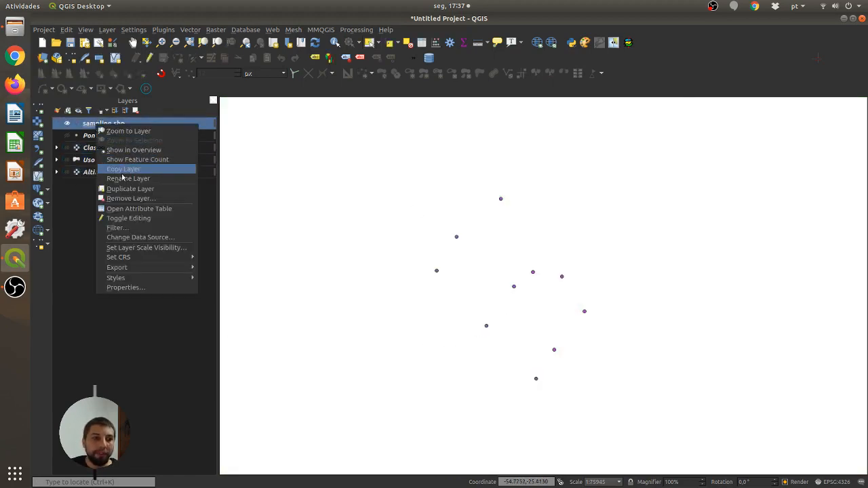
{"action": "left_click", "coordinate": [139, 209]}
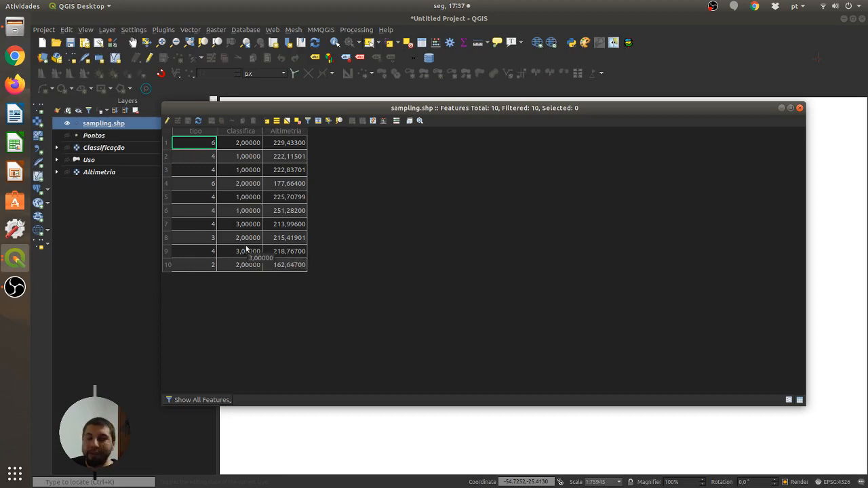
{"action": "left_click", "coordinate": [195, 132]}
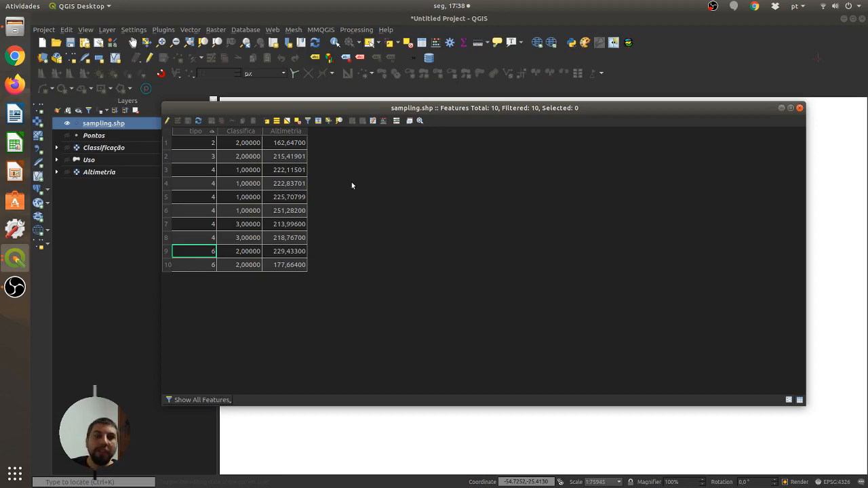
In the Field Calculator, define a new field named peso of type Decimal number (real)
{"action": "left_click", "coordinate": [384, 122]}
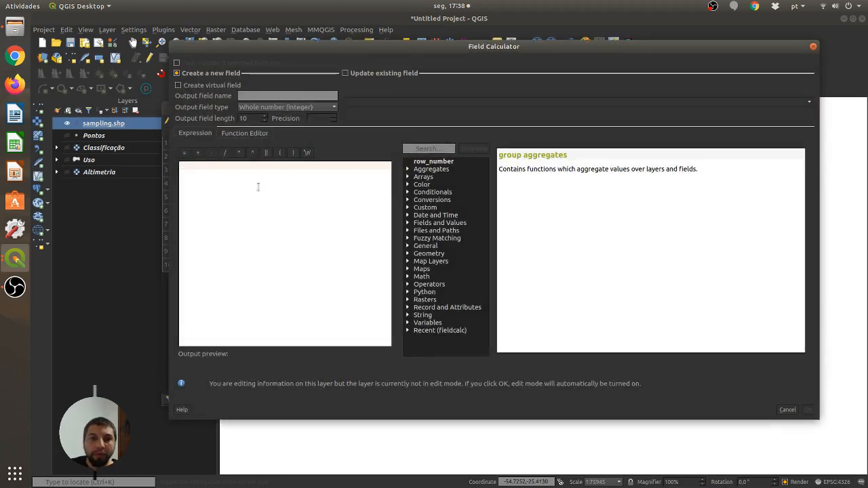
{"action": "left_click", "coordinate": [261, 95]}
{"action": "type", "text": "p"}
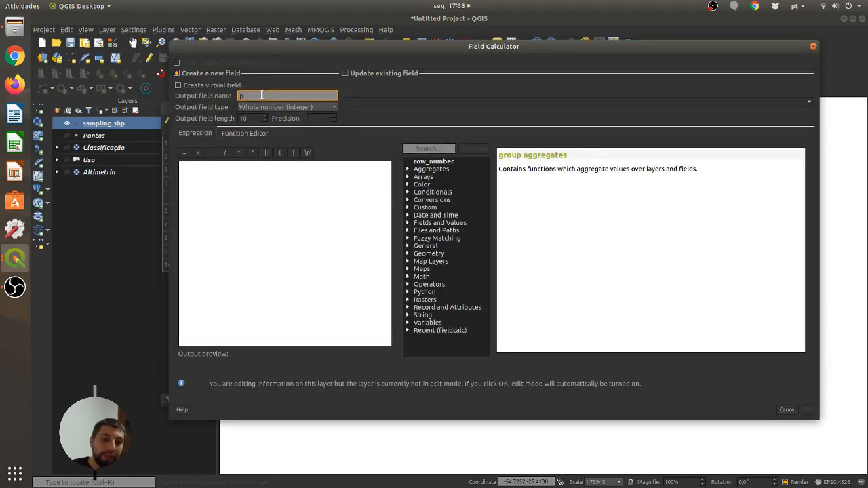
{"action": "type", "text": "eso"}
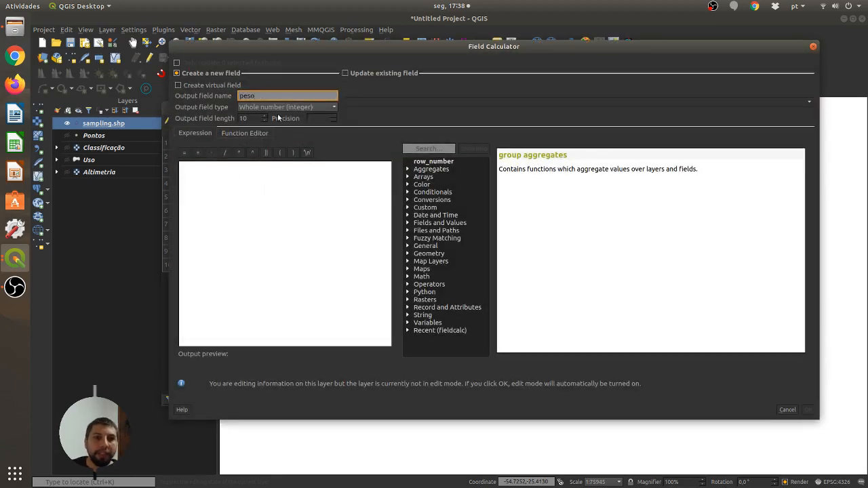
{"action": "left_click", "coordinate": [277, 109]}
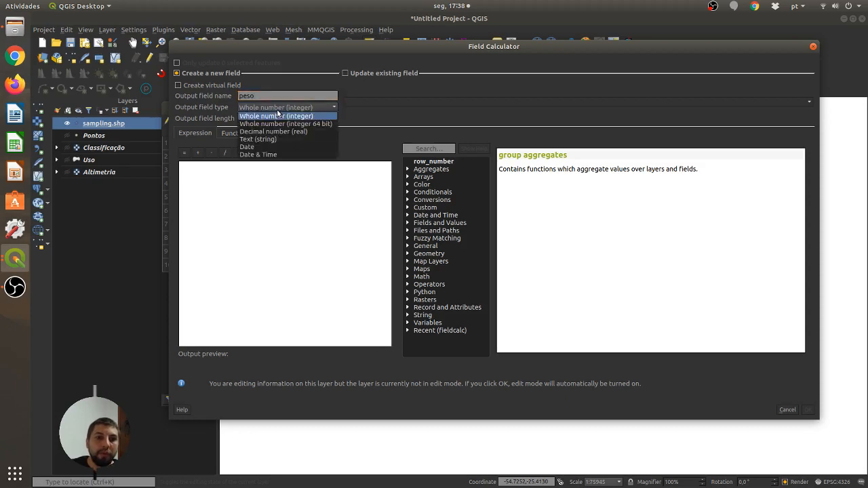
{"action": "left_click", "coordinate": [266, 131]}
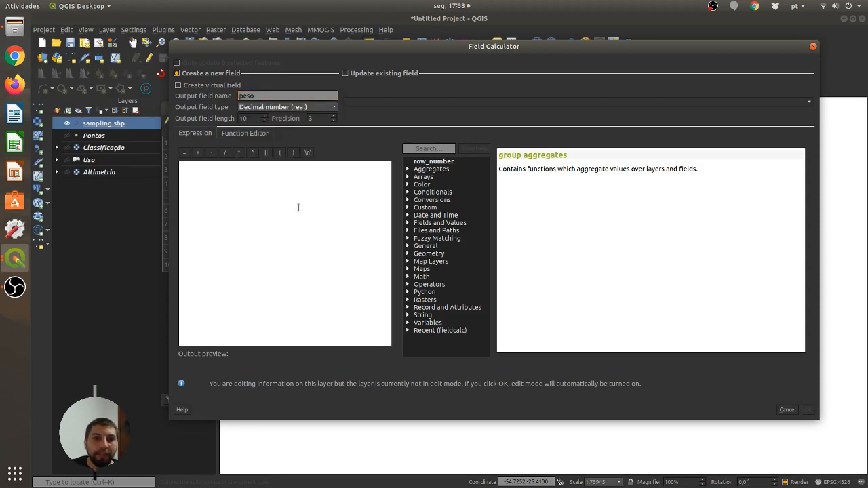
Start the peso expression with the weighted land-use term ("tipo" *2), using the layer's tipo field
{"action": "left_click", "coordinate": [278, 199]}
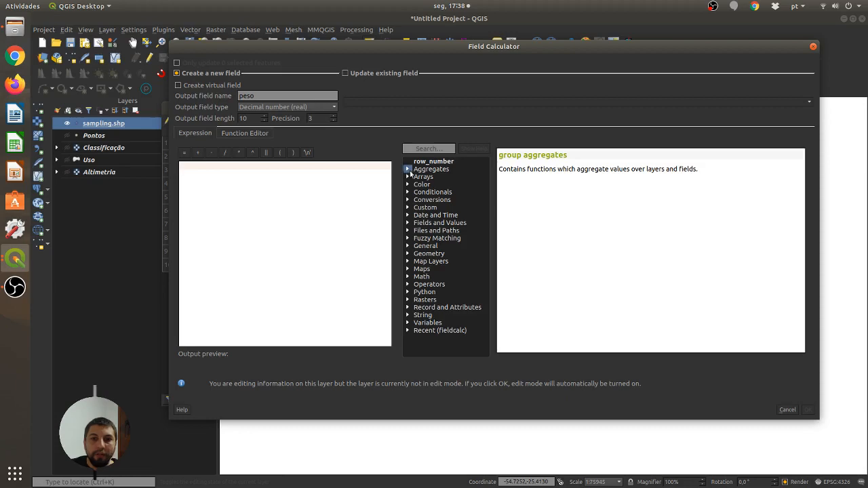
{"action": "left_click", "coordinate": [407, 222]}
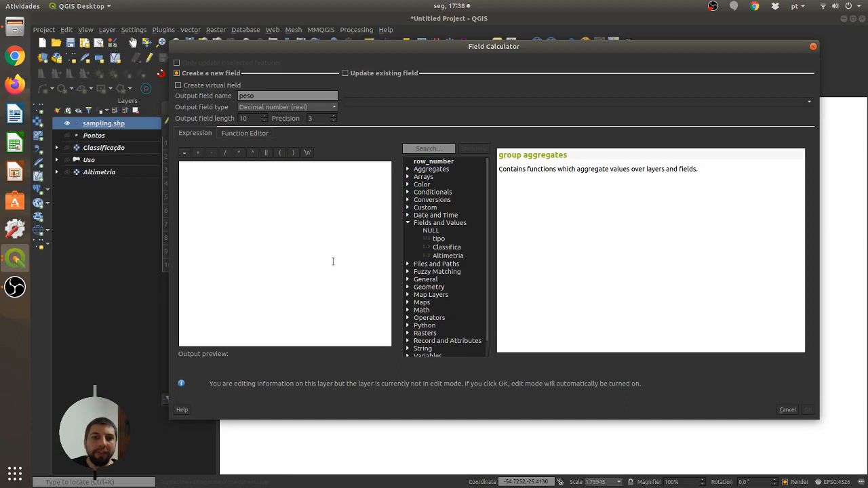
{"action": "double_click", "coordinate": [437, 240]}
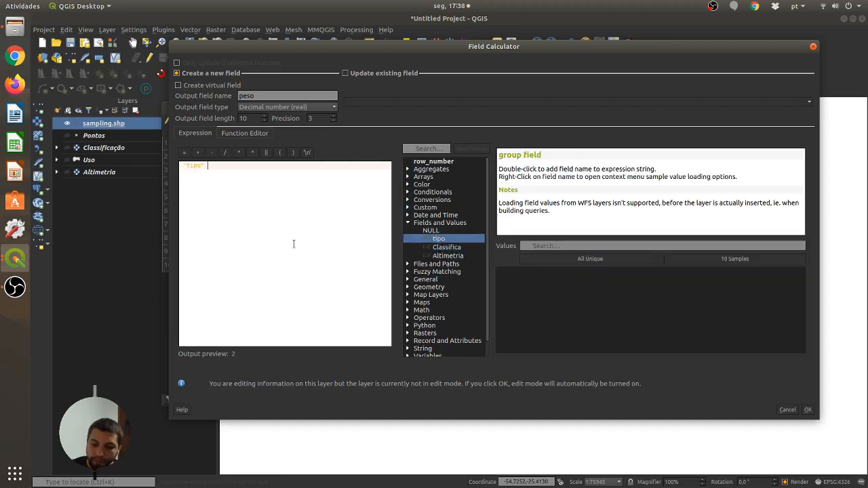
{"action": "type", "text": ";"}
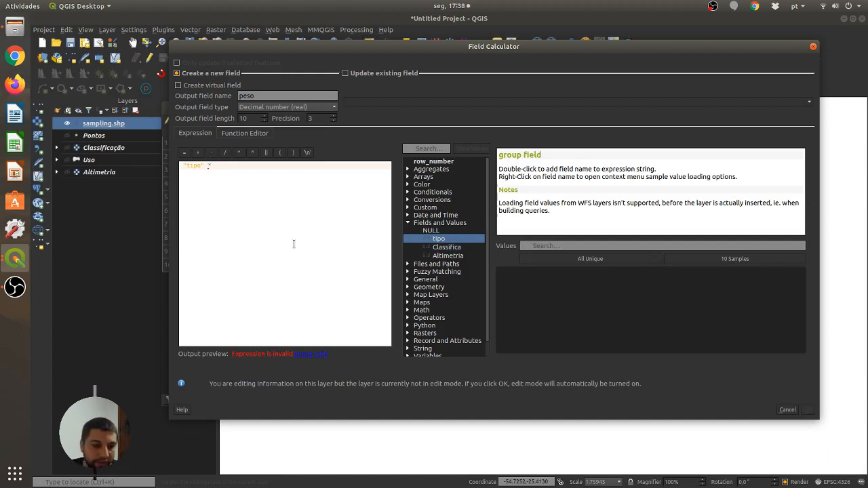
{"action": "type", "text": "2"}
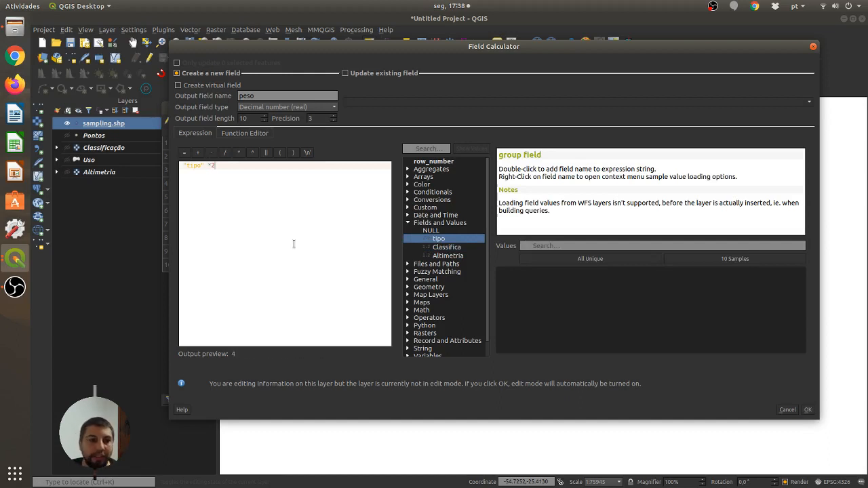
{"action": "type", "text": ")"}
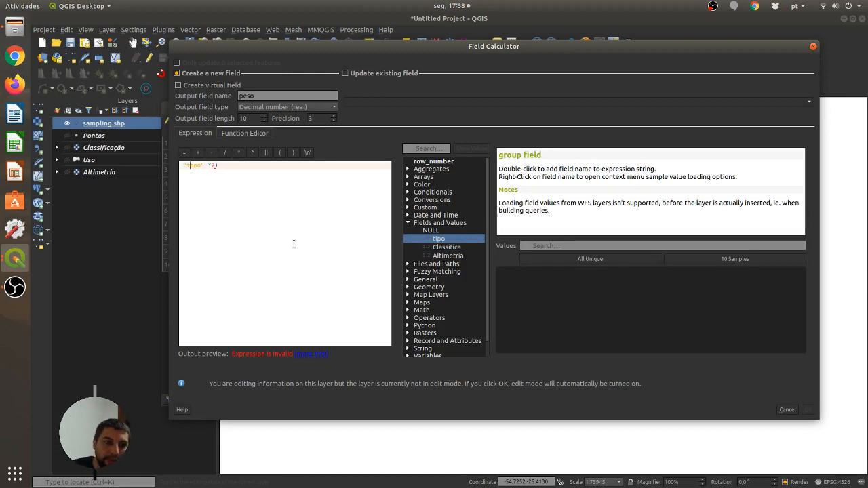
{"action": "type", "text": "("}
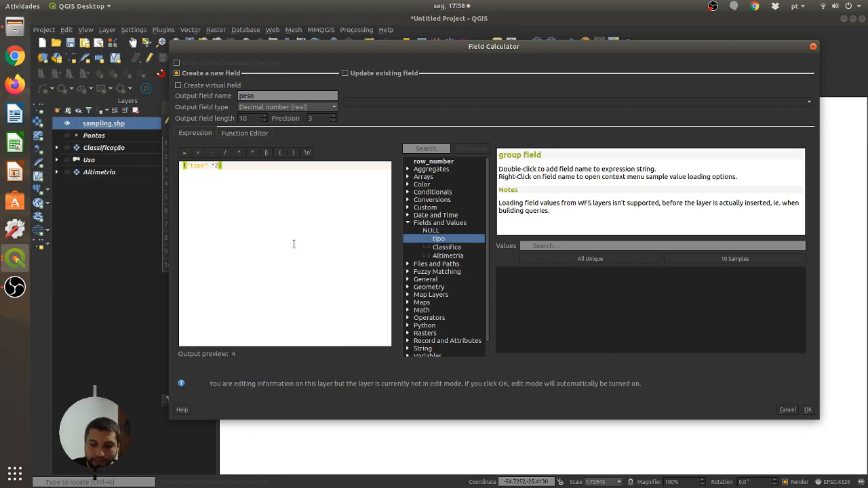
Add the weighted classification term ("Classifica" *5) to the peso expression, joined to the tipo term with a plus sign
{"action": "type", "text": "+"}
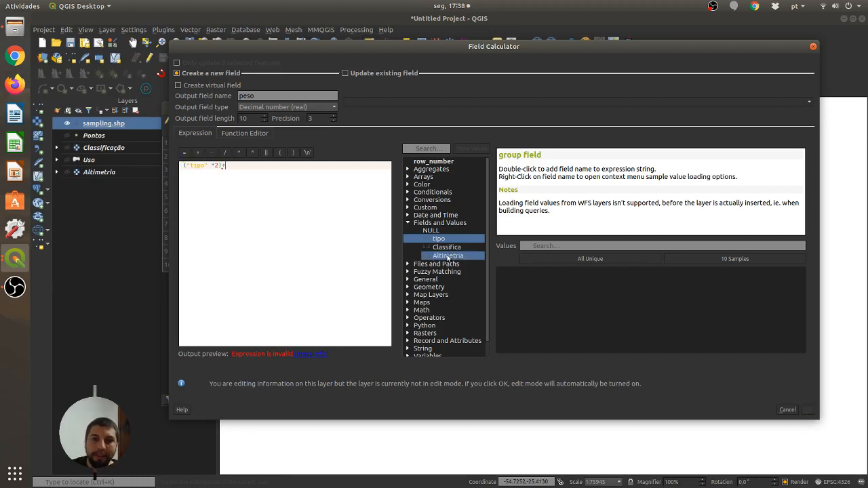
{"action": "double_click", "coordinate": [447, 246]}
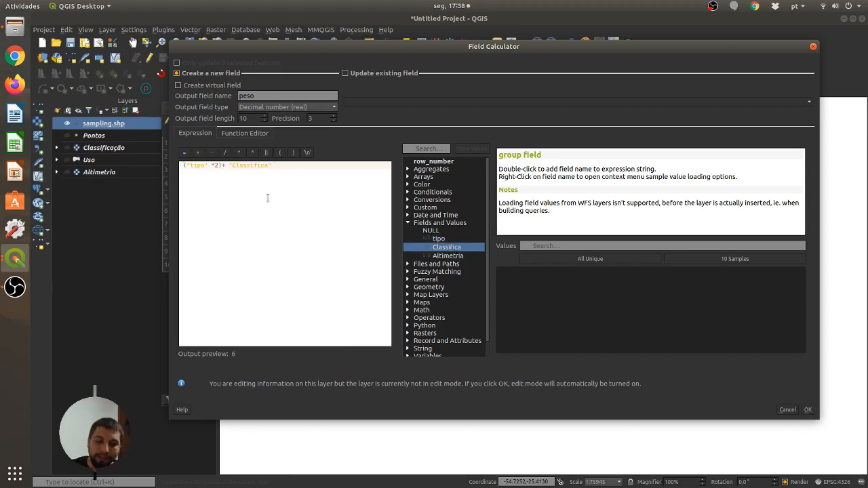
{"action": "type", "text": ","}
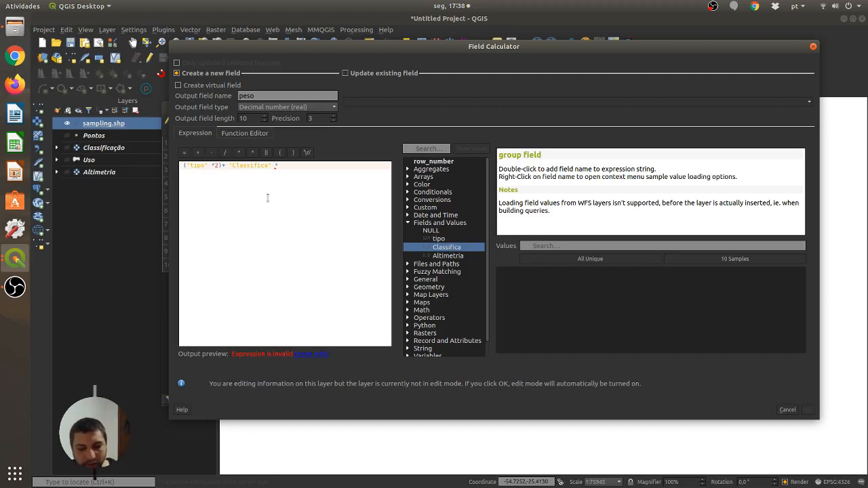
{"action": "type", "text": "5"}
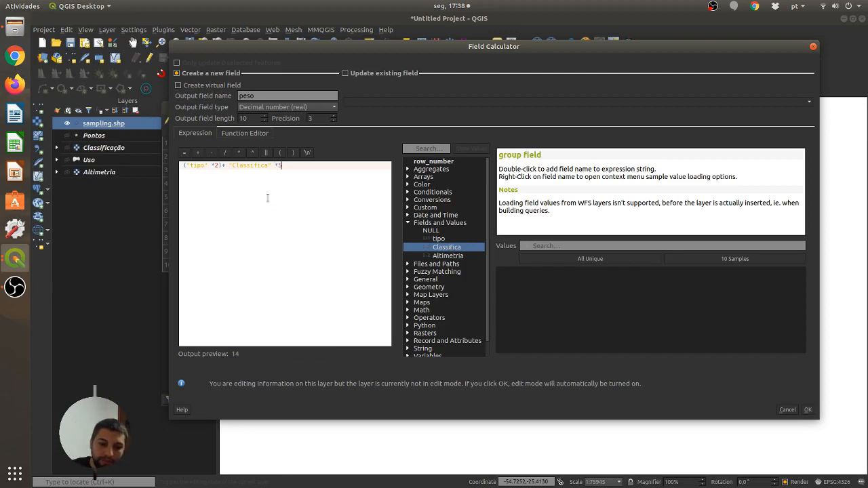
{"action": "type", "text": ")"}
{"action": "key", "text": "Left"}
{"action": "key", "text": "Left"}
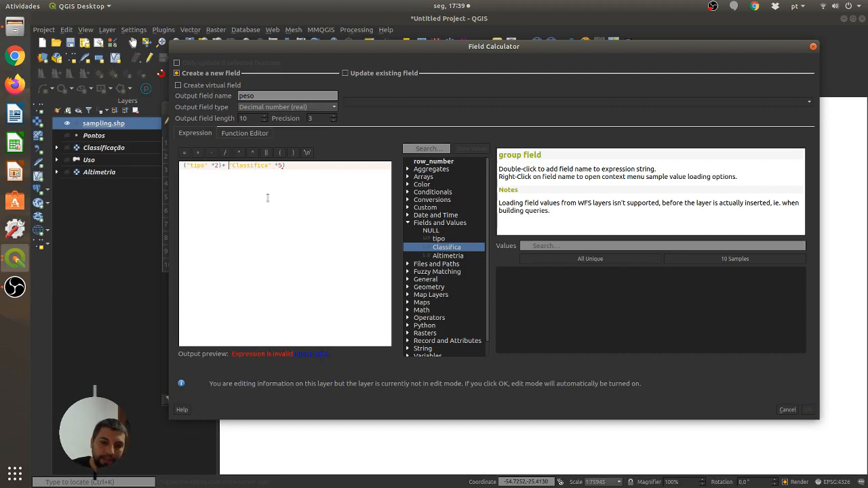
{"action": "type", "text": "("}
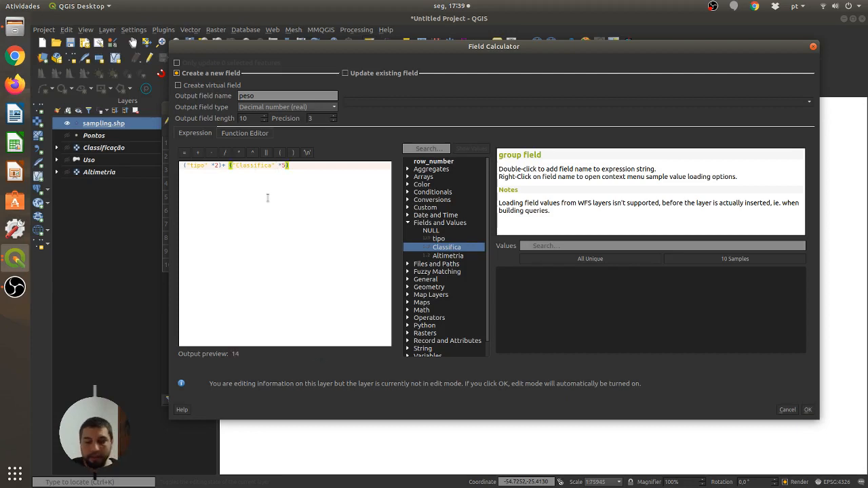
Complete the expression by adding the elevation term ("Altimetria"* 2) and create the peso field
{"action": "key", "text": "End"}
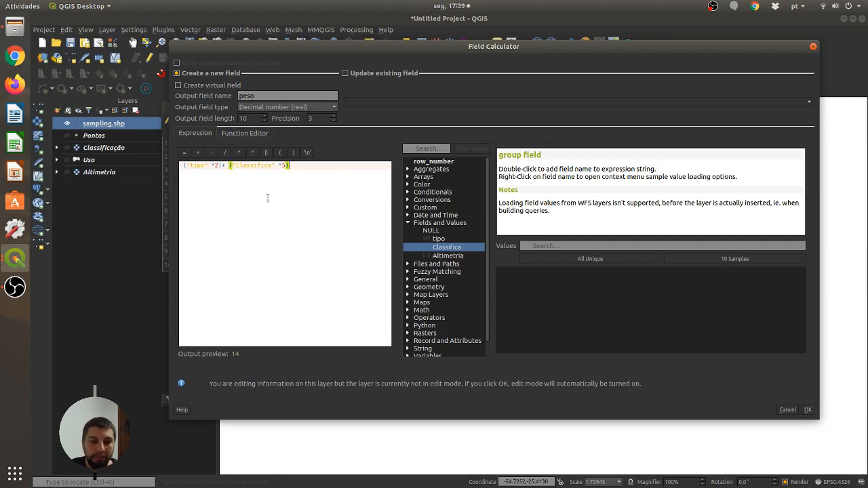
{"action": "type", "text": "+"}
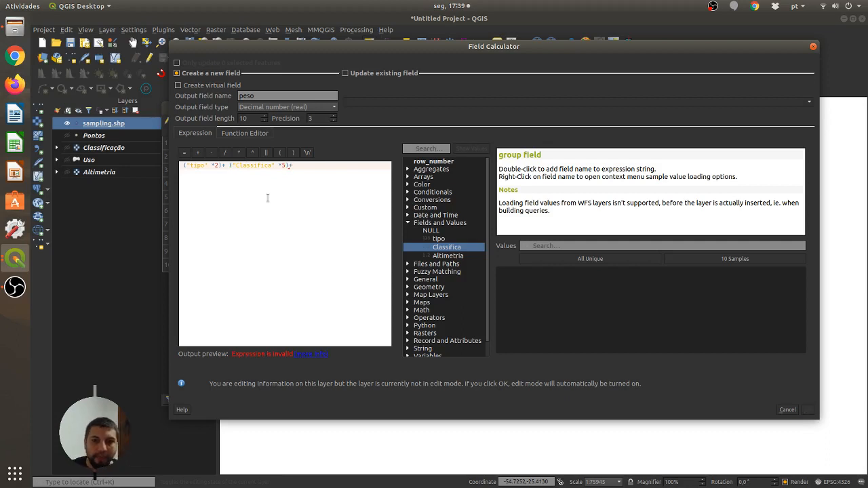
{"action": "double_click", "coordinate": [447, 256]}
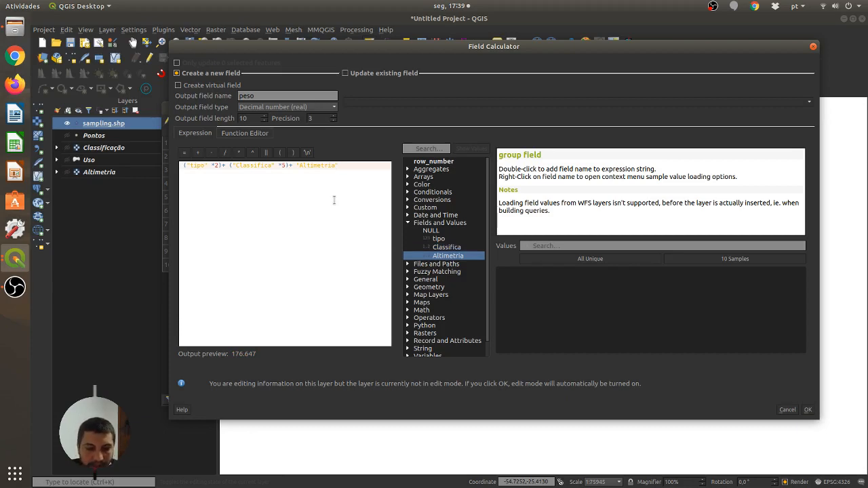
{"action": "type", "text": "2"}
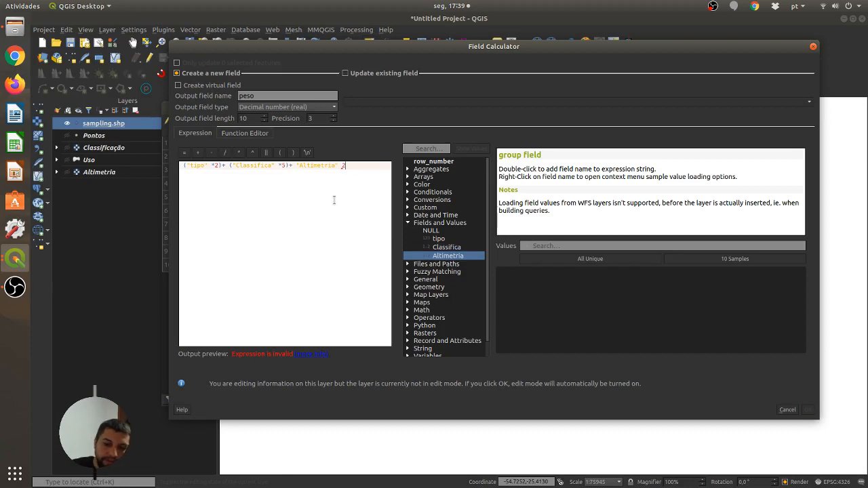
{"action": "type", "text": ")+ "}
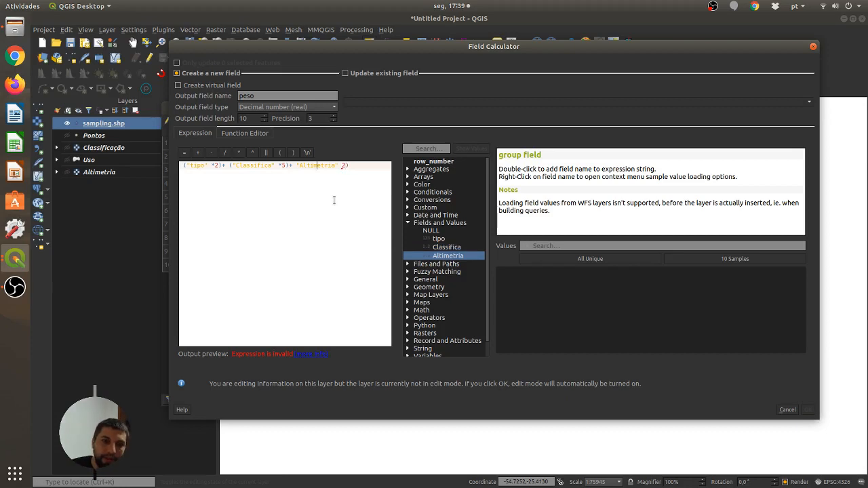
{"action": "type", "text": "("}
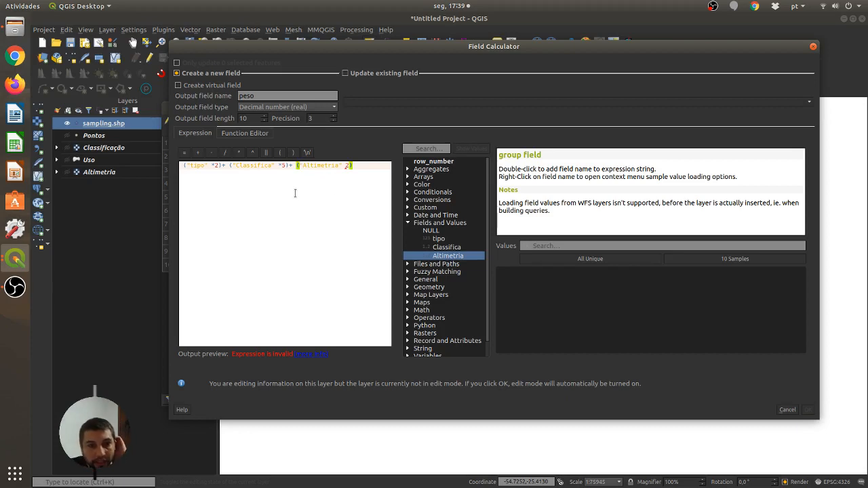
{"action": "left_click", "coordinate": [344, 167]}
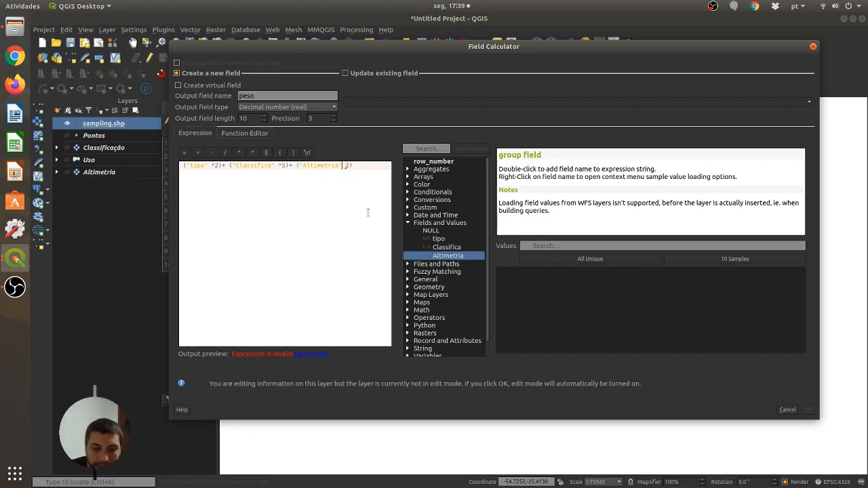
{"action": "type", "text": "*"}
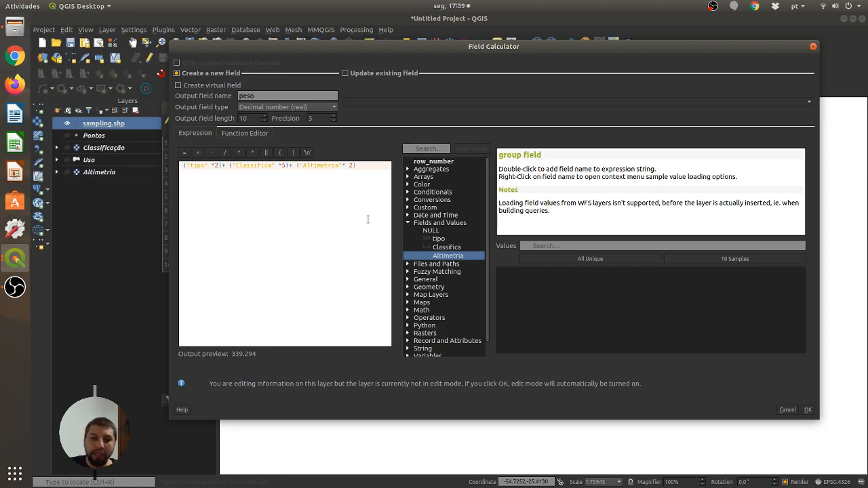
{"action": "left_click", "coordinate": [808, 411]}
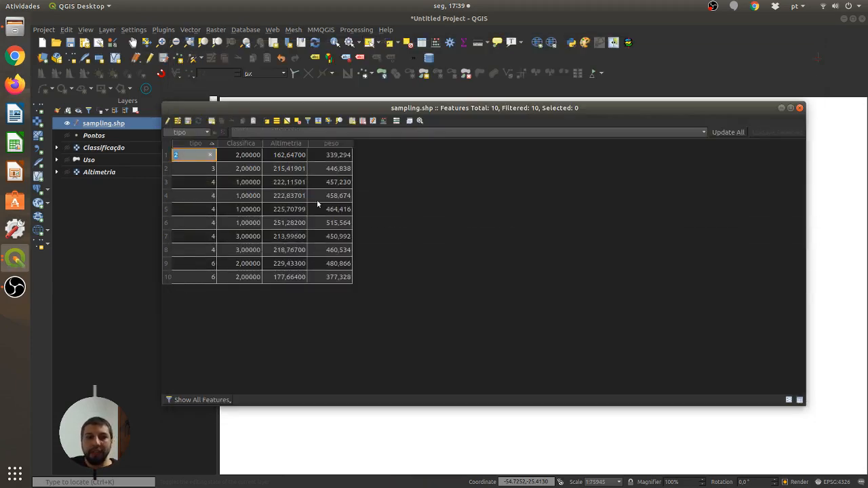
Sort the sampling.shp records in ascending order by peso, then save the edits and leave the edit session and attribute table
{"action": "left_click", "coordinate": [334, 142]}
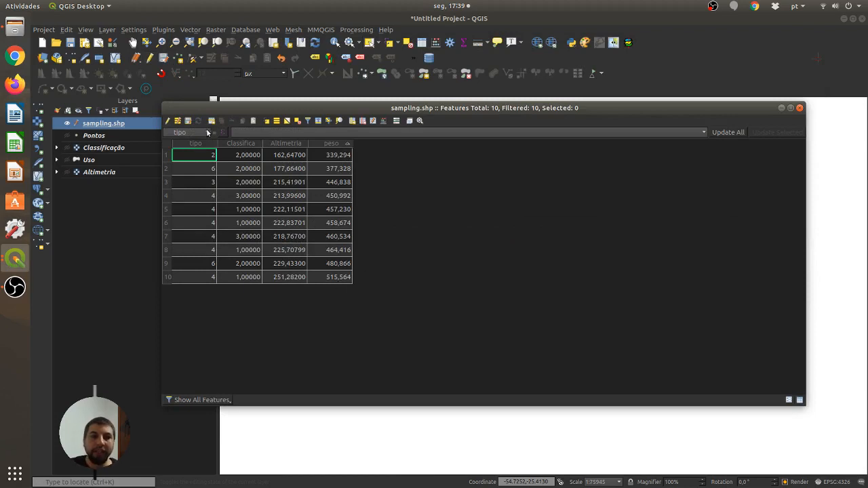
{"action": "left_click", "coordinate": [188, 121]}
{"action": "left_click", "coordinate": [168, 122]}
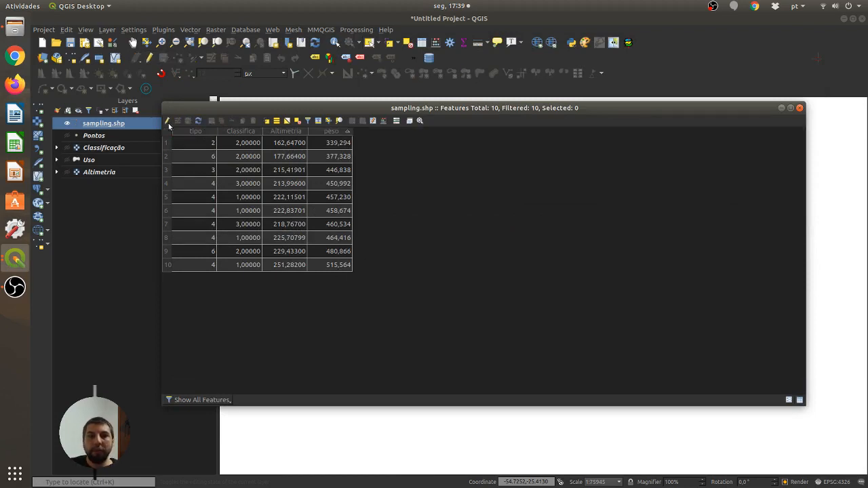
{"action": "left_click", "coordinate": [800, 109]}
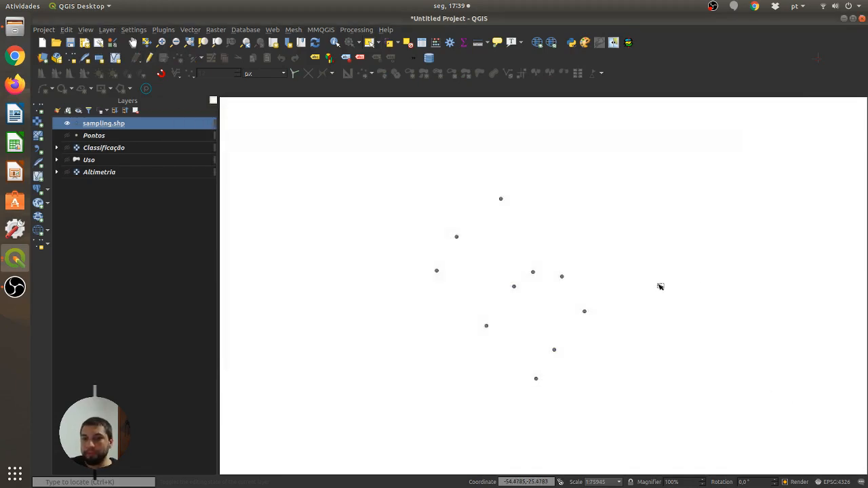
Style sampling.shp with Graduated symbology on the peso field, classified into five Equal Count (Quantile) classes with the white-to-red color ramp
{"action": "double_click", "coordinate": [100, 124]}
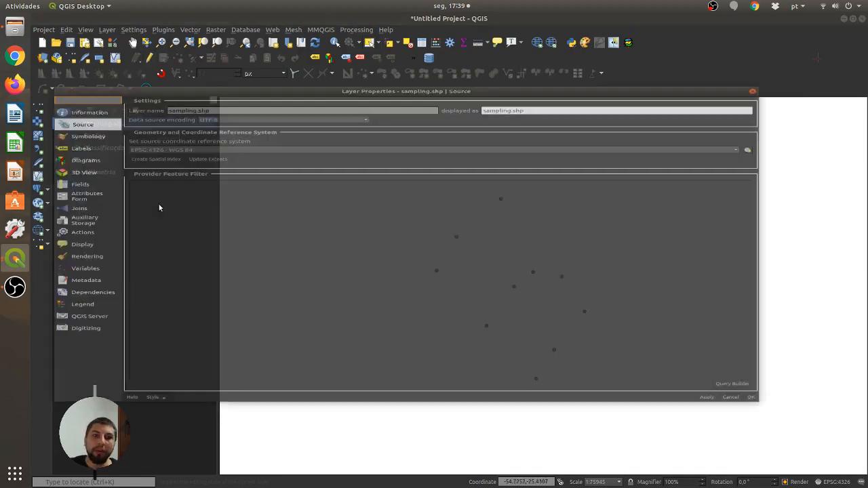
{"action": "left_click", "coordinate": [83, 103]}
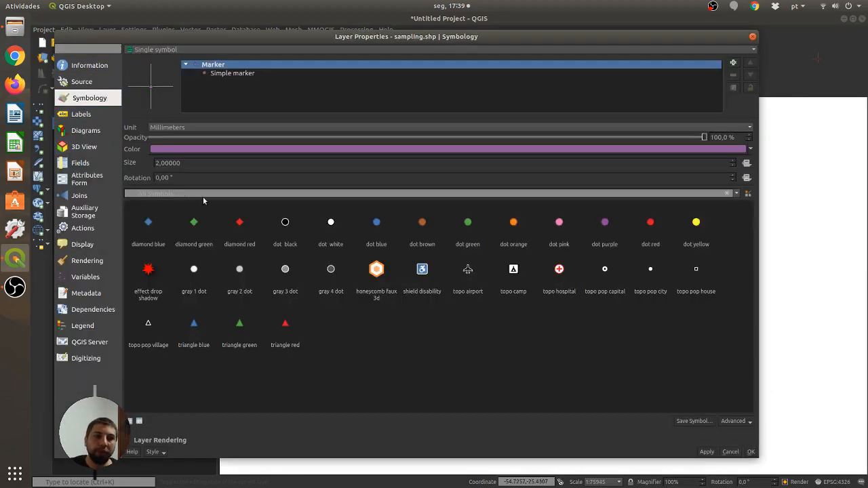
{"action": "left_click", "coordinate": [166, 47]}
{"action": "left_click", "coordinate": [163, 77]}
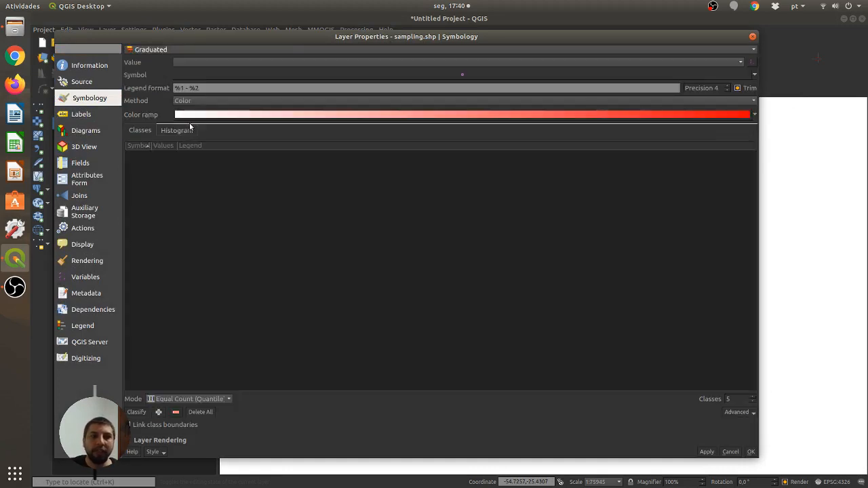
{"action": "left_click", "coordinate": [739, 62]}
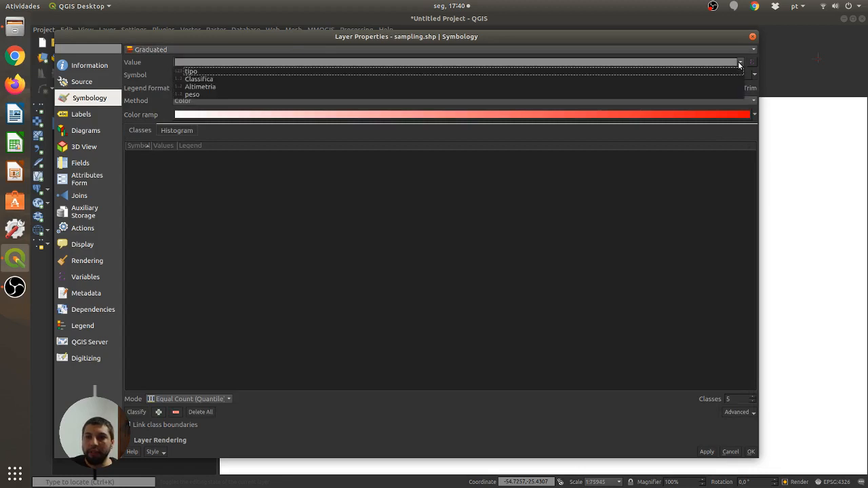
{"action": "left_click", "coordinate": [213, 94]}
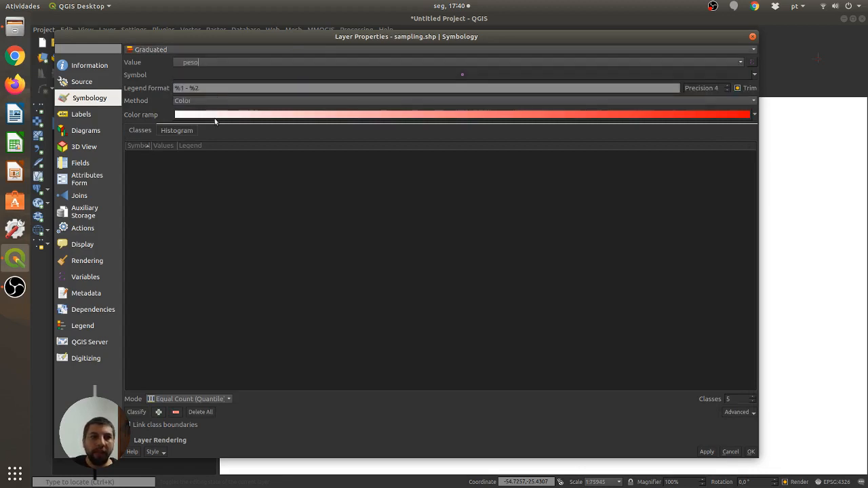
{"action": "left_click", "coordinate": [135, 412]}
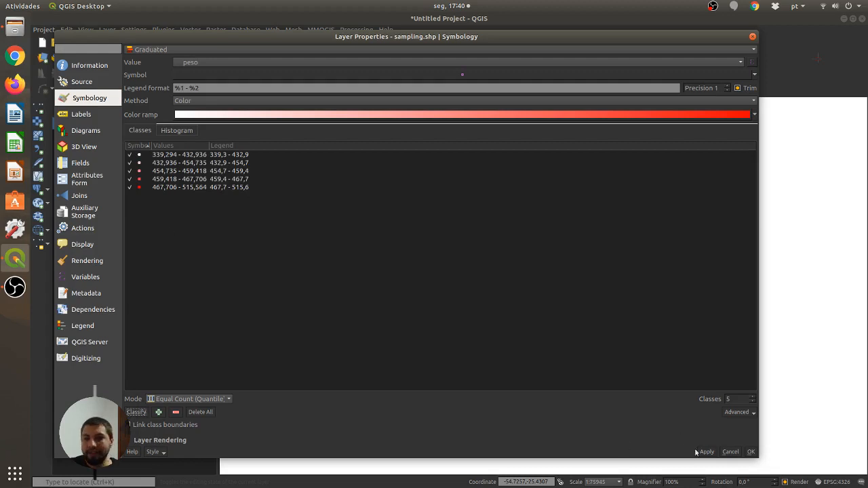
{"action": "left_click", "coordinate": [751, 452]}
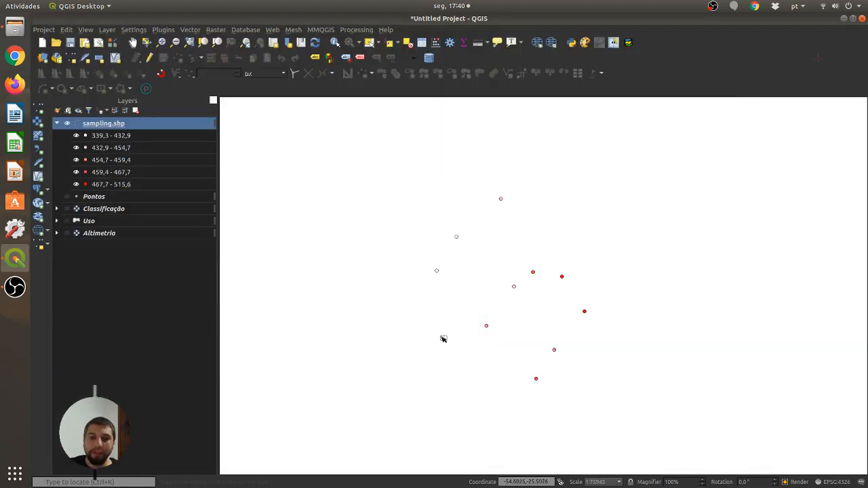